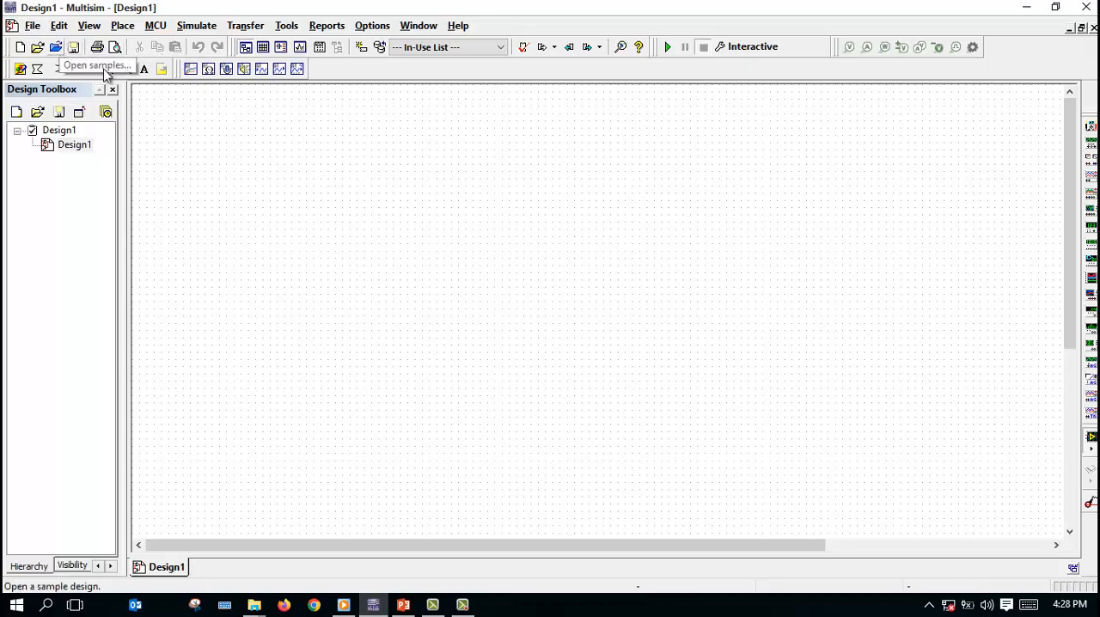
click(32, 27)
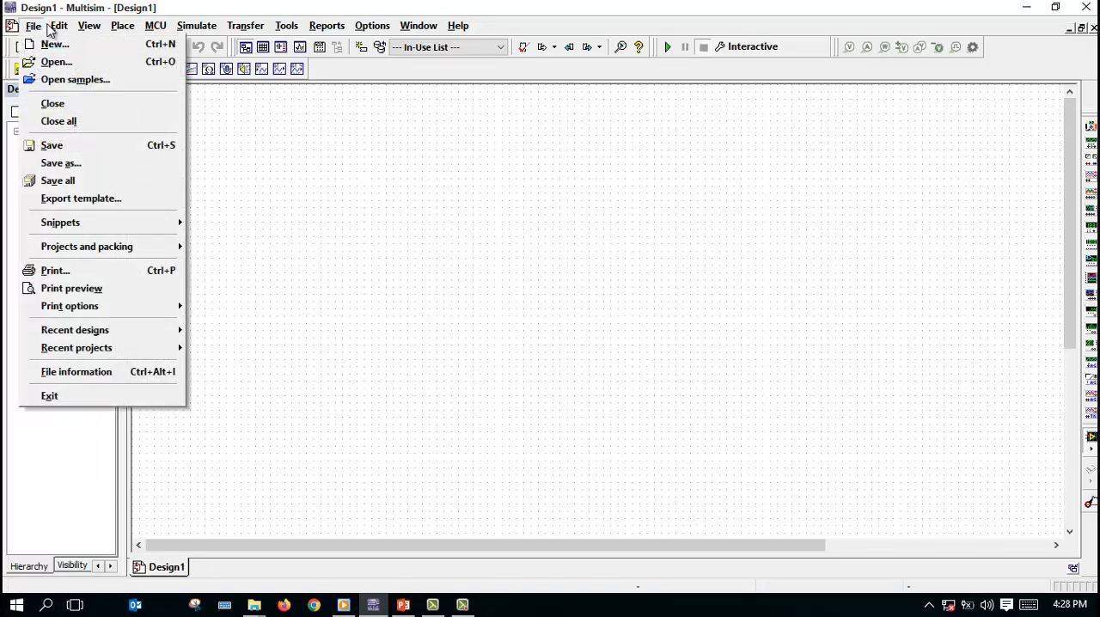
mouse_move(59, 28)
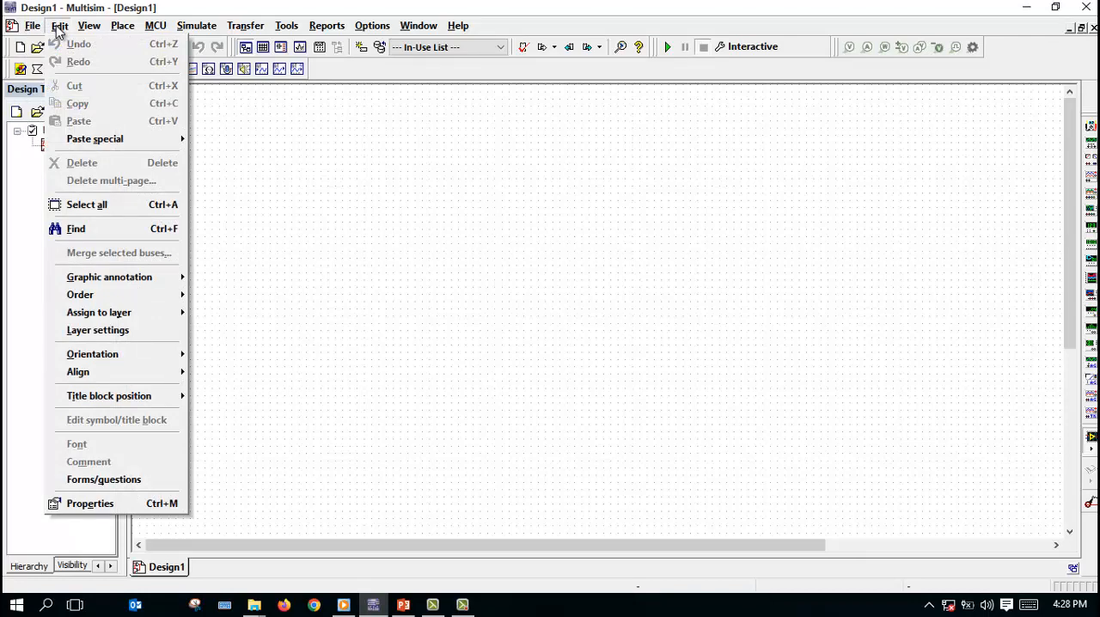
click(60, 31)
click(86, 27)
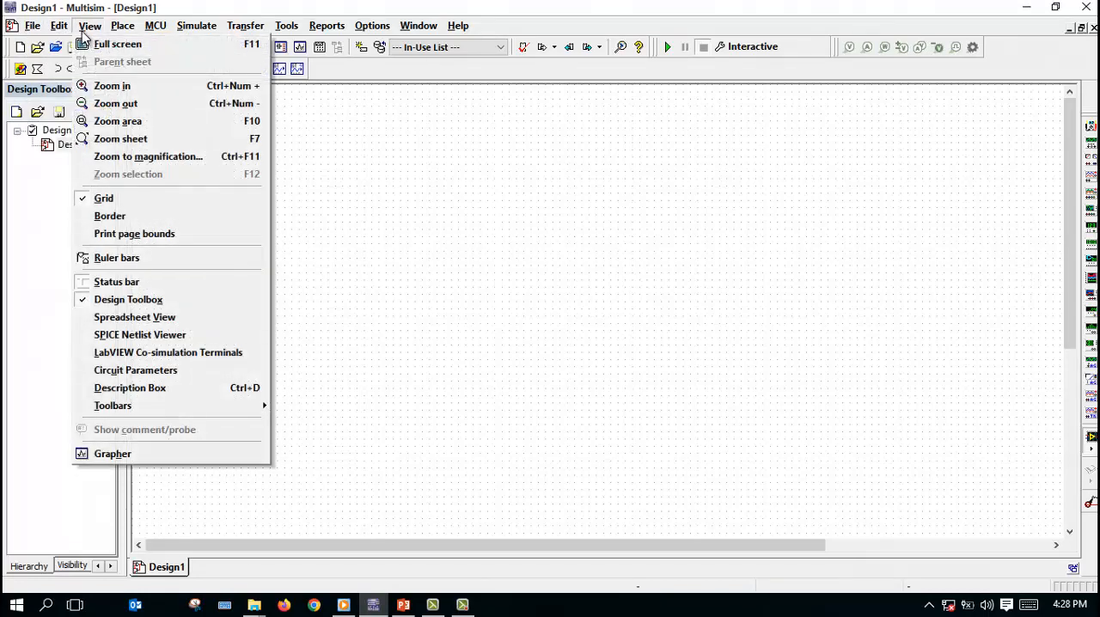
mouse_move(122, 35)
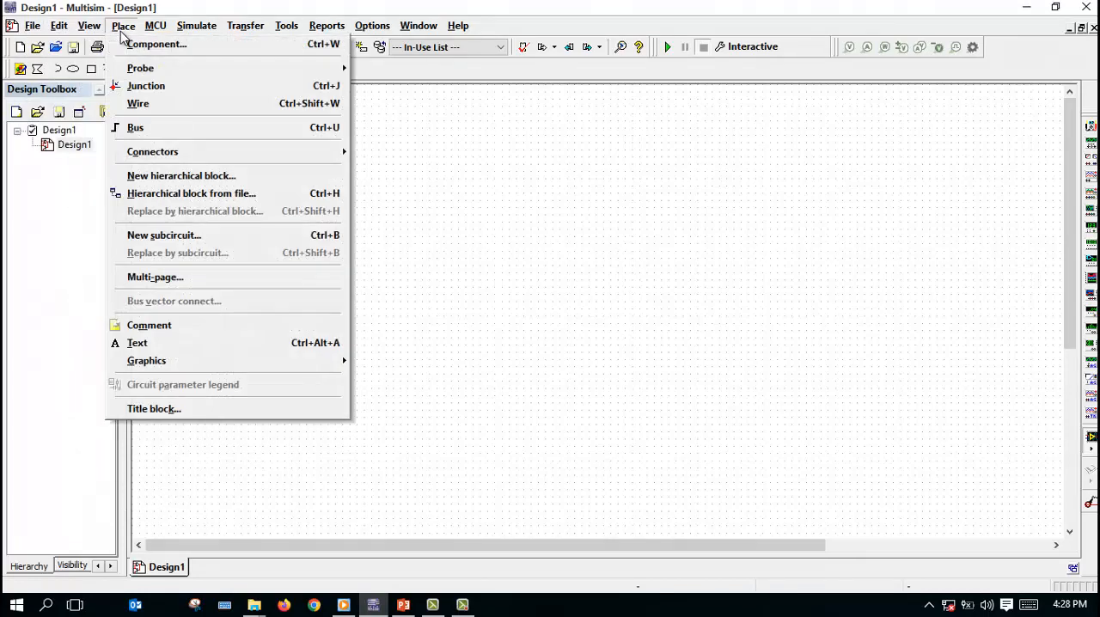
mouse_move(155, 32)
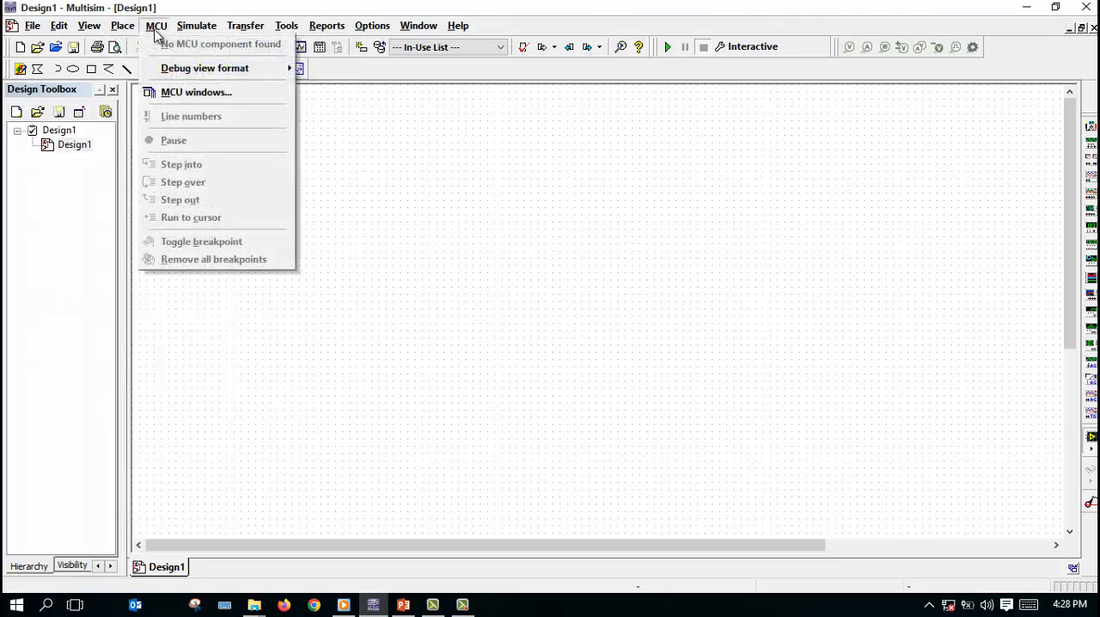
mouse_move(197, 33)
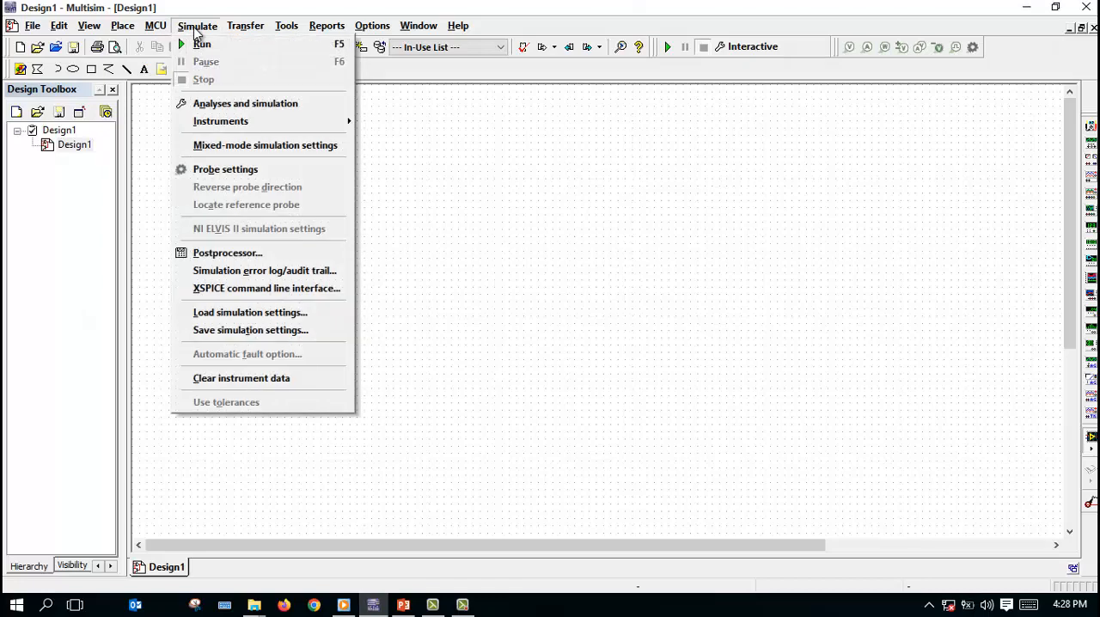
mouse_move(240, 32)
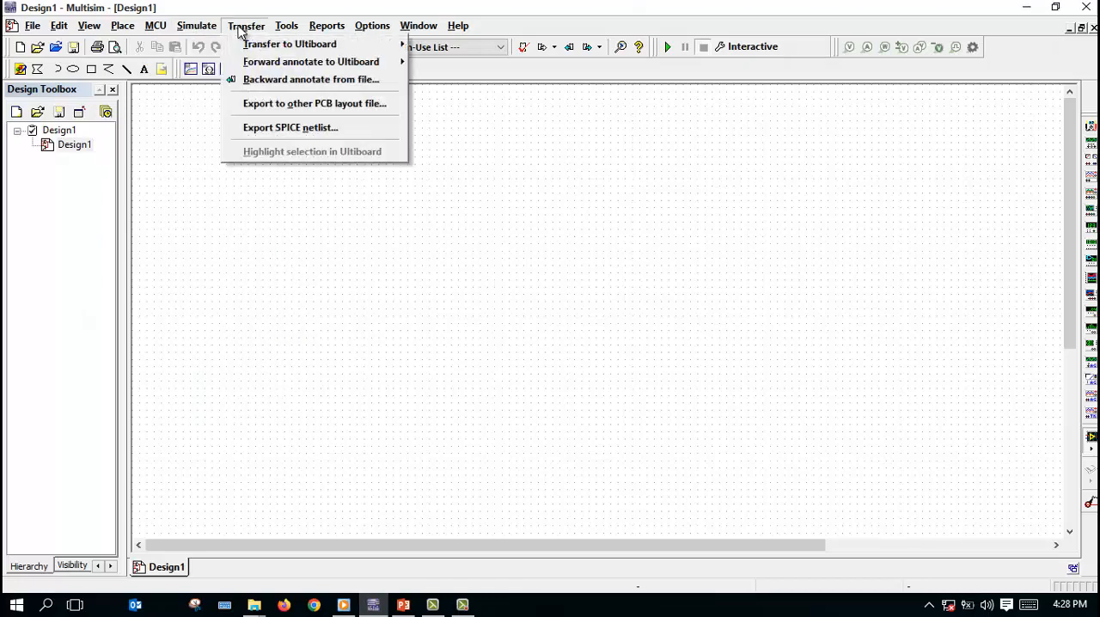
mouse_move(280, 33)
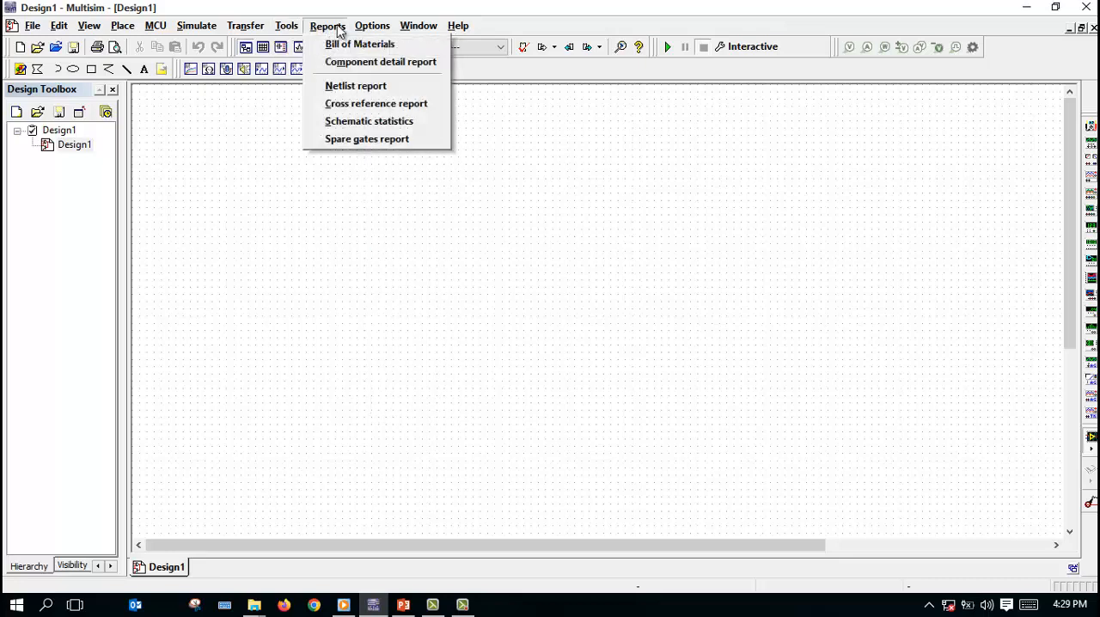
mouse_move(376, 32)
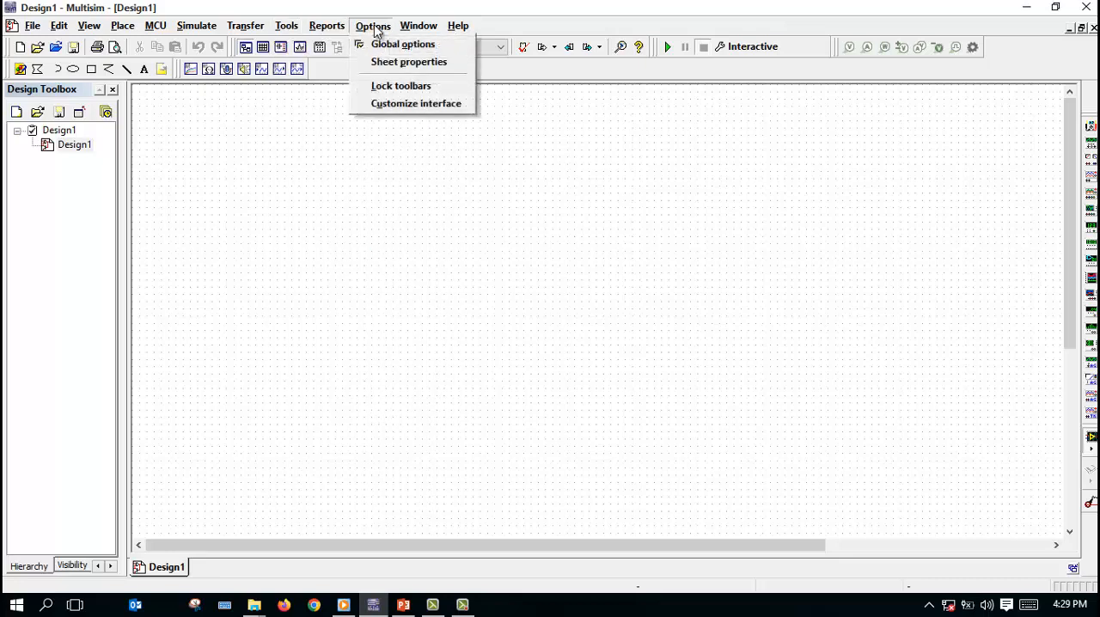
mouse_move(478, 25)
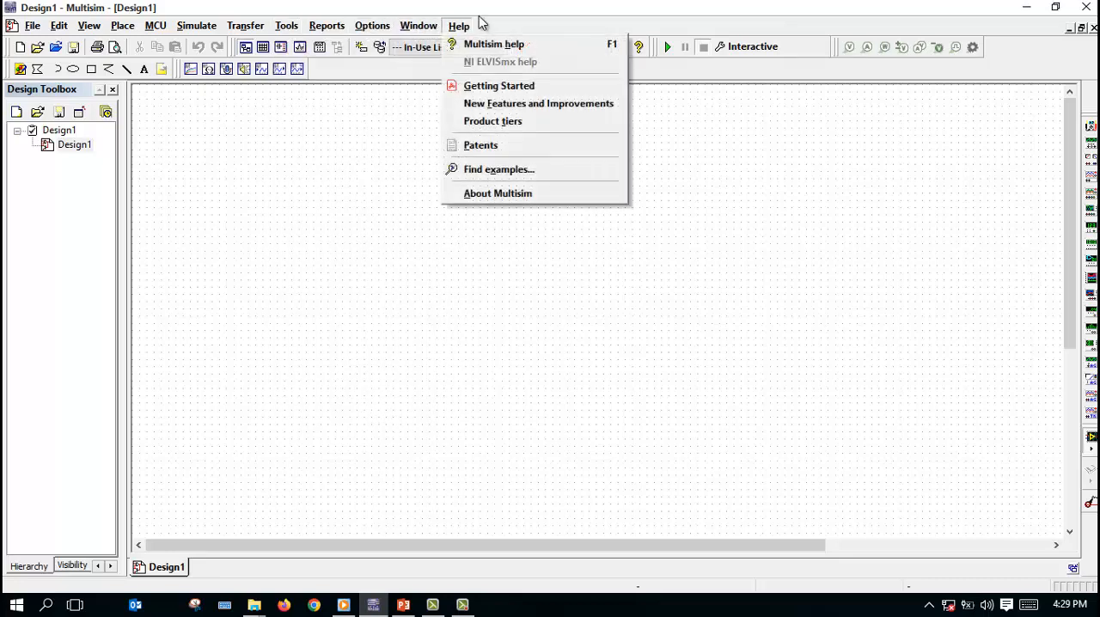
click(345, 96)
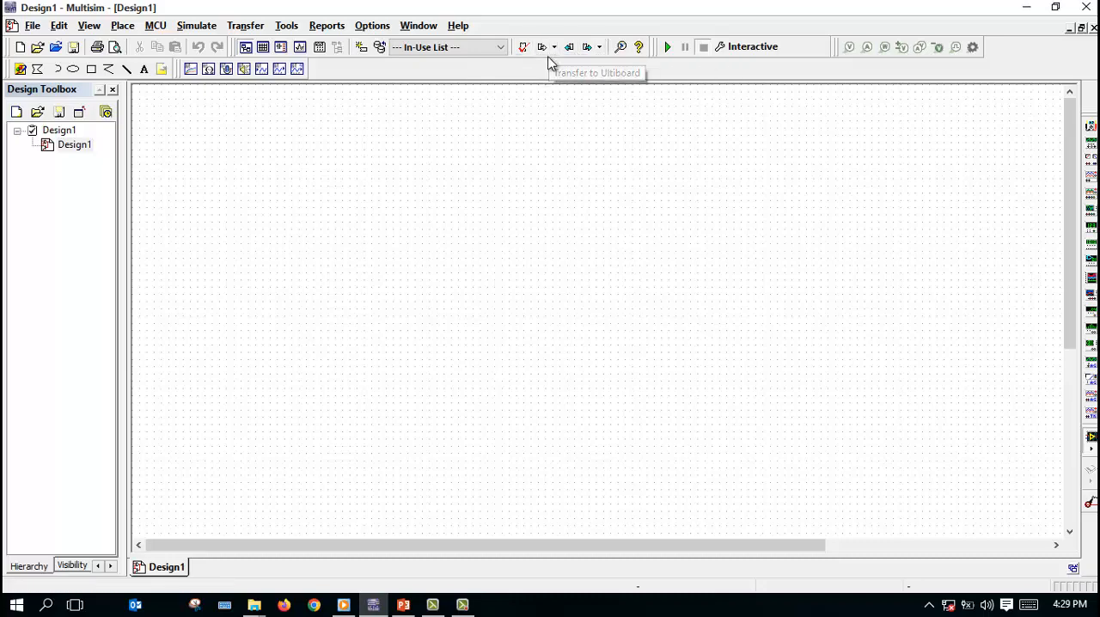
Step: Hide the Main toolbar and restore it
right_click(554, 64)
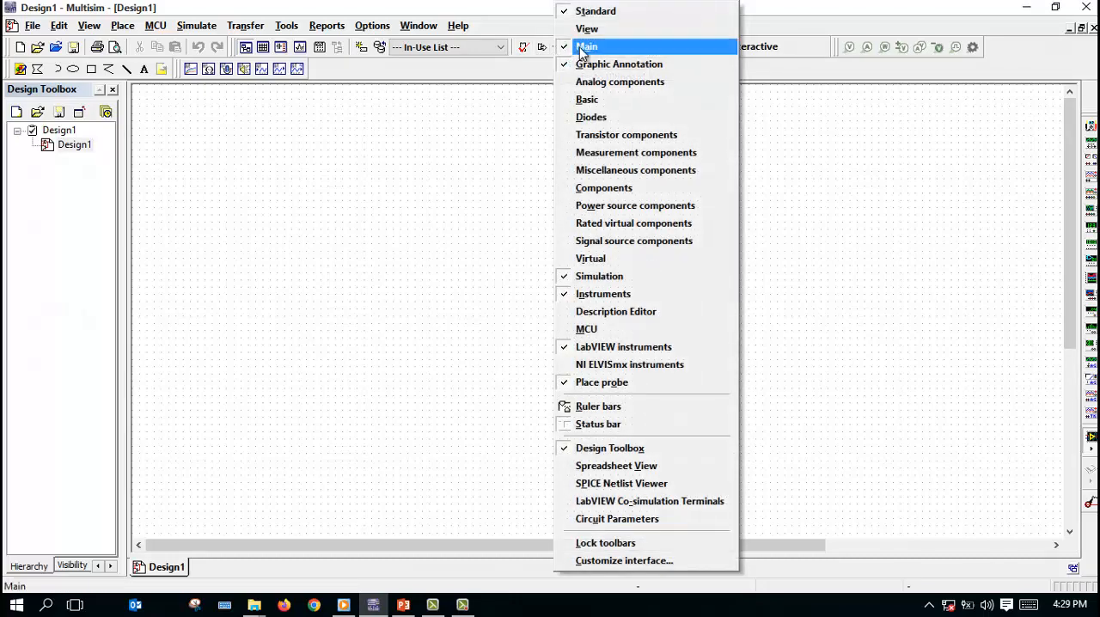
click(592, 50)
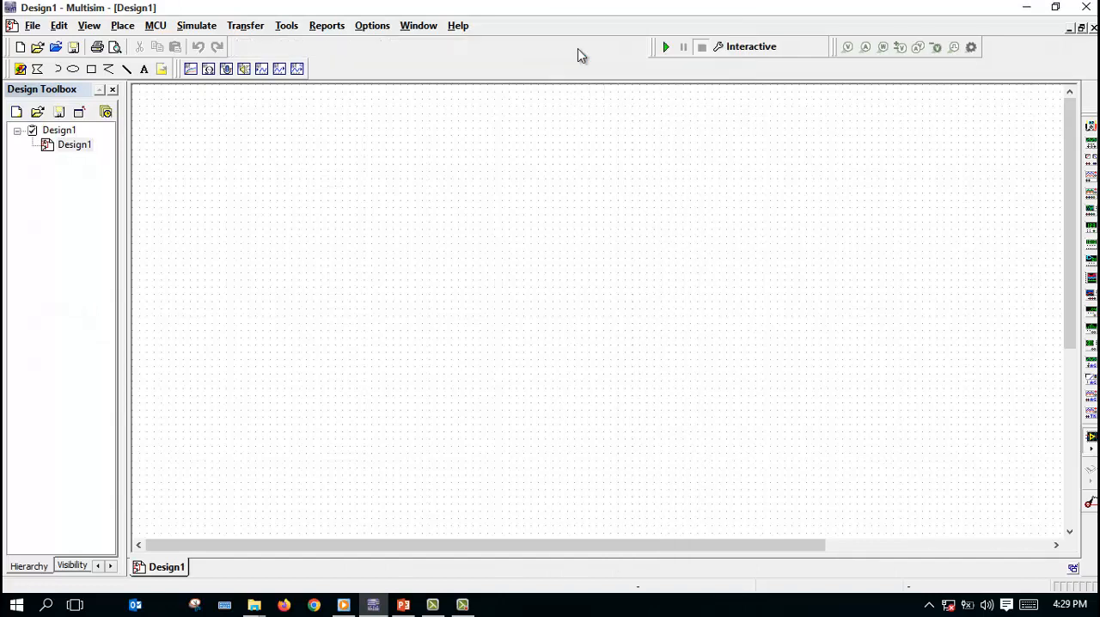
right_click(486, 51)
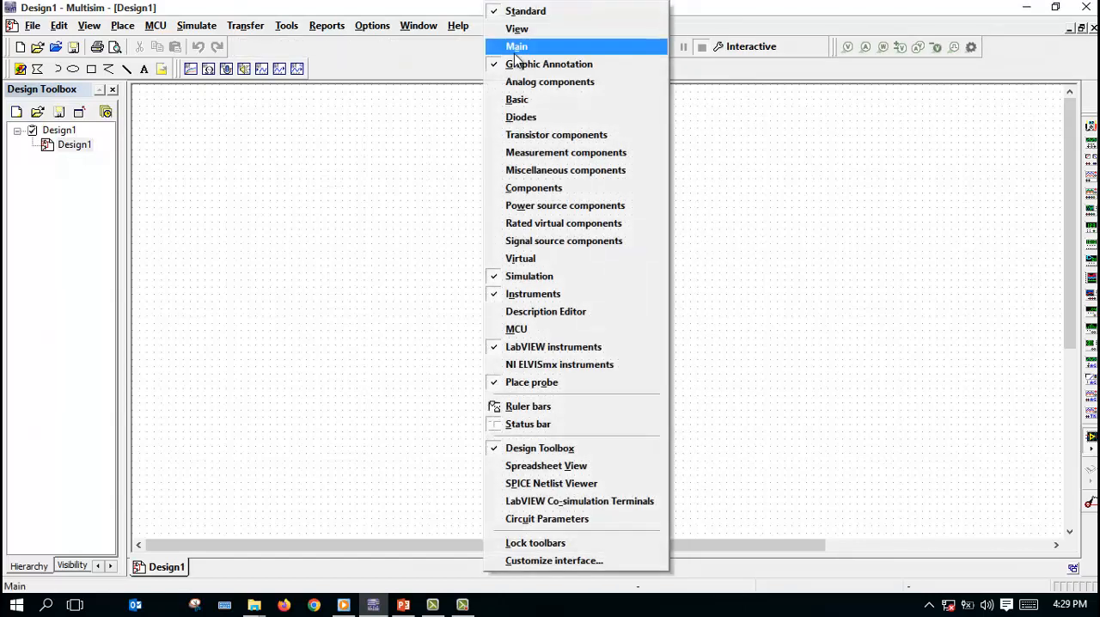
click(513, 55)
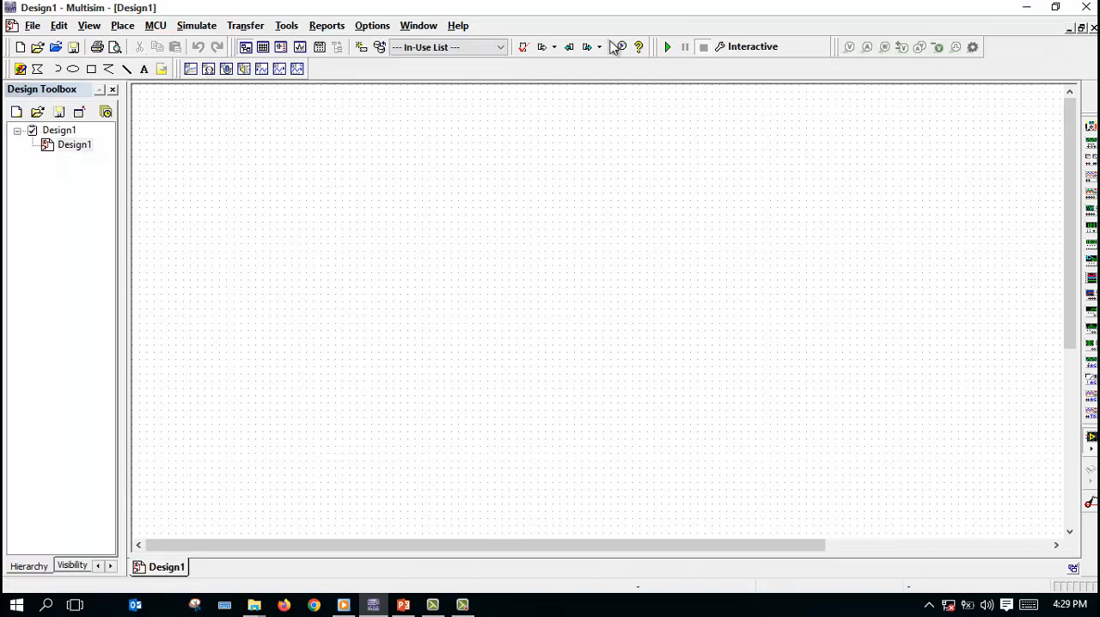
Step: Hide the Simulation toolbar and restore it
right_click(770, 52)
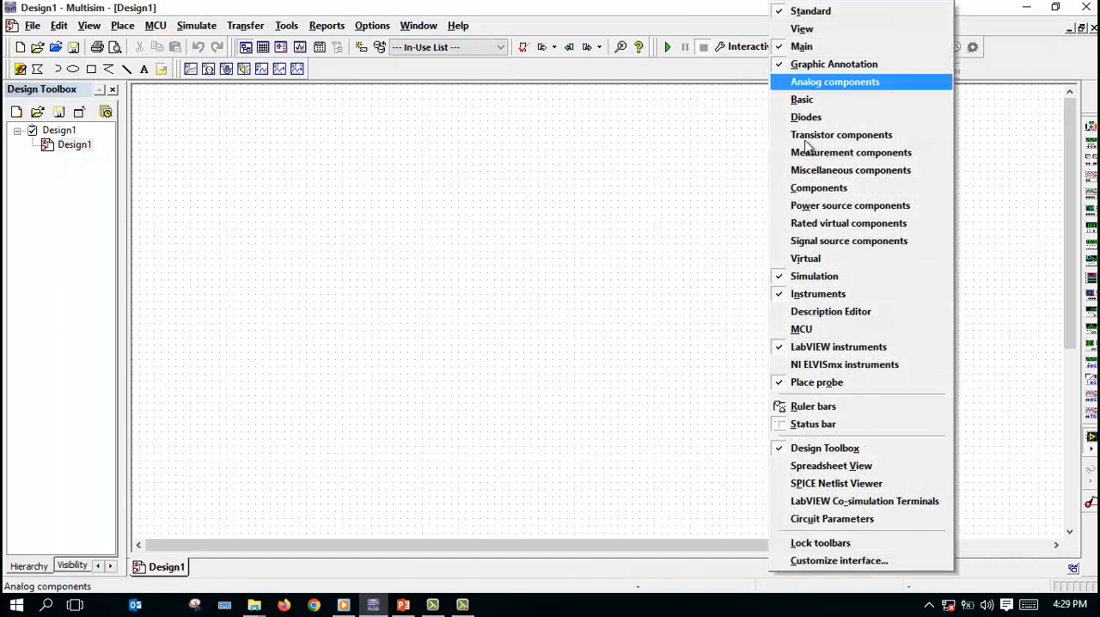
click(834, 277)
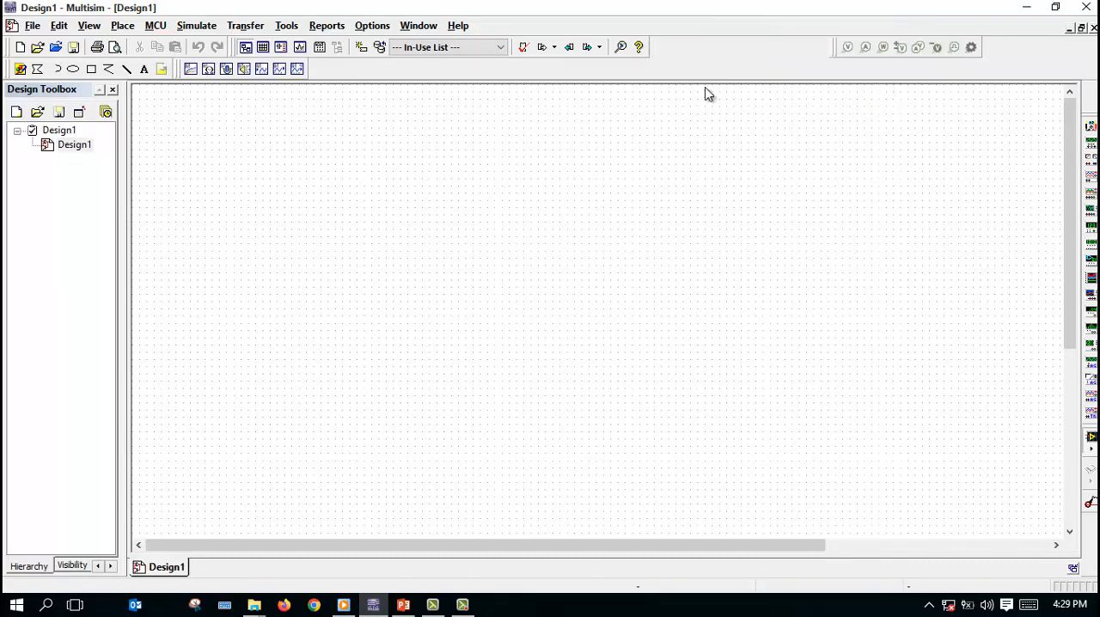
right_click(696, 47)
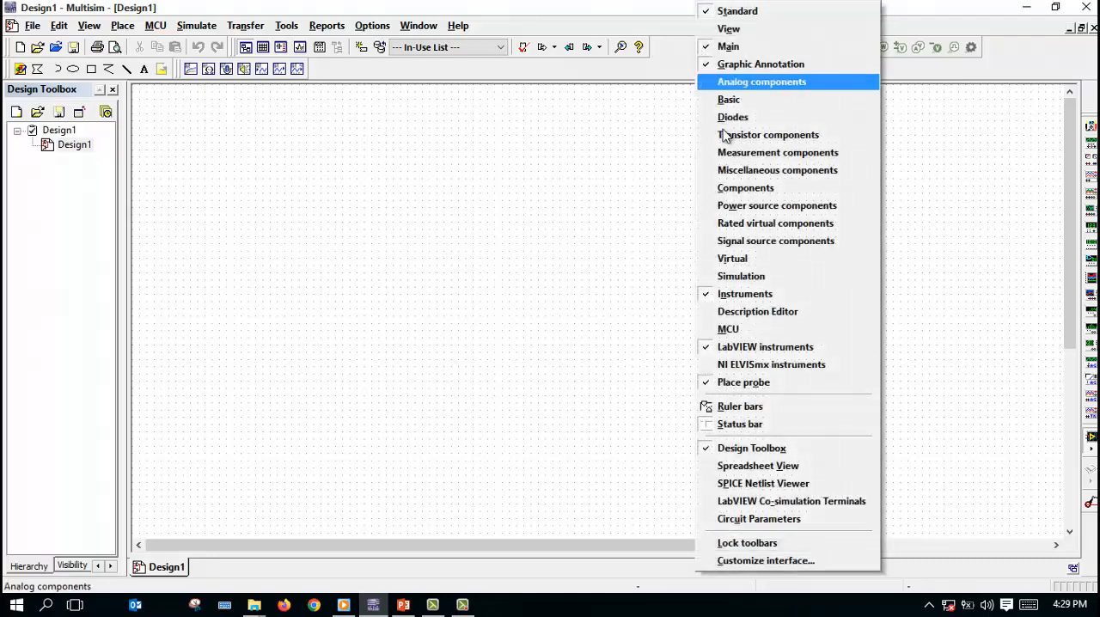
click(759, 278)
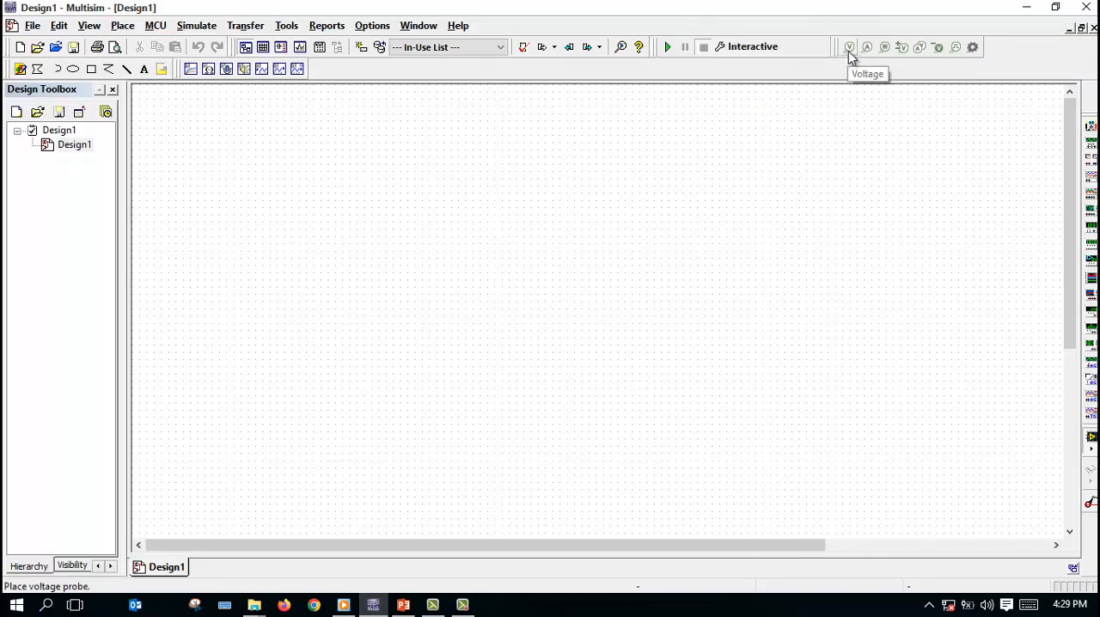
Step: Hide the Place probe toolbar and restore it
right_click(875, 53)
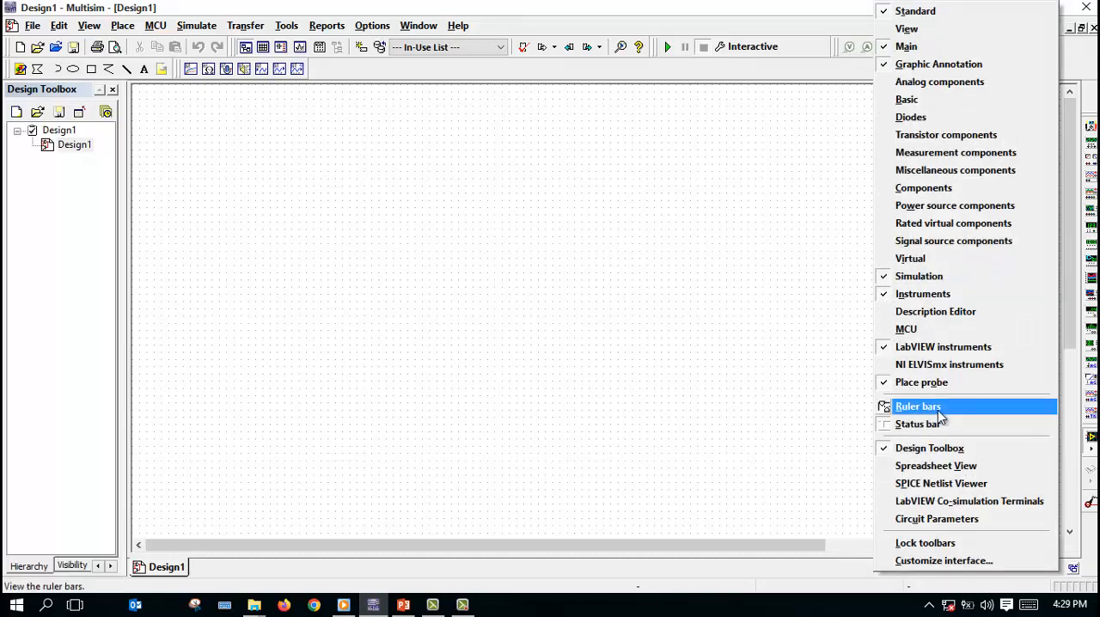
click(933, 381)
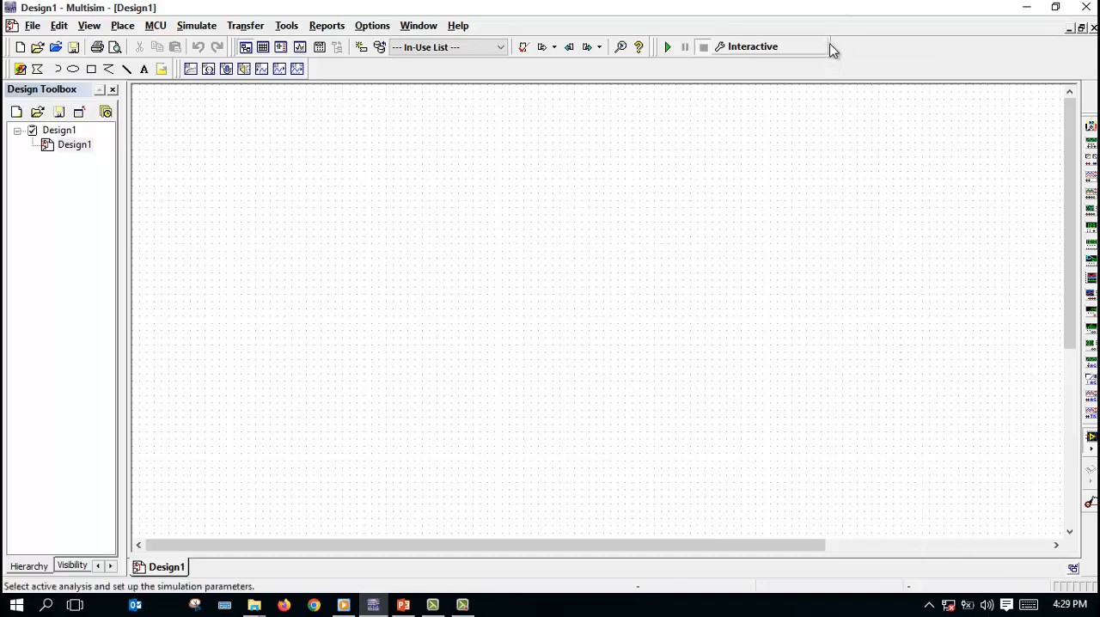
right_click(835, 53)
click(912, 383)
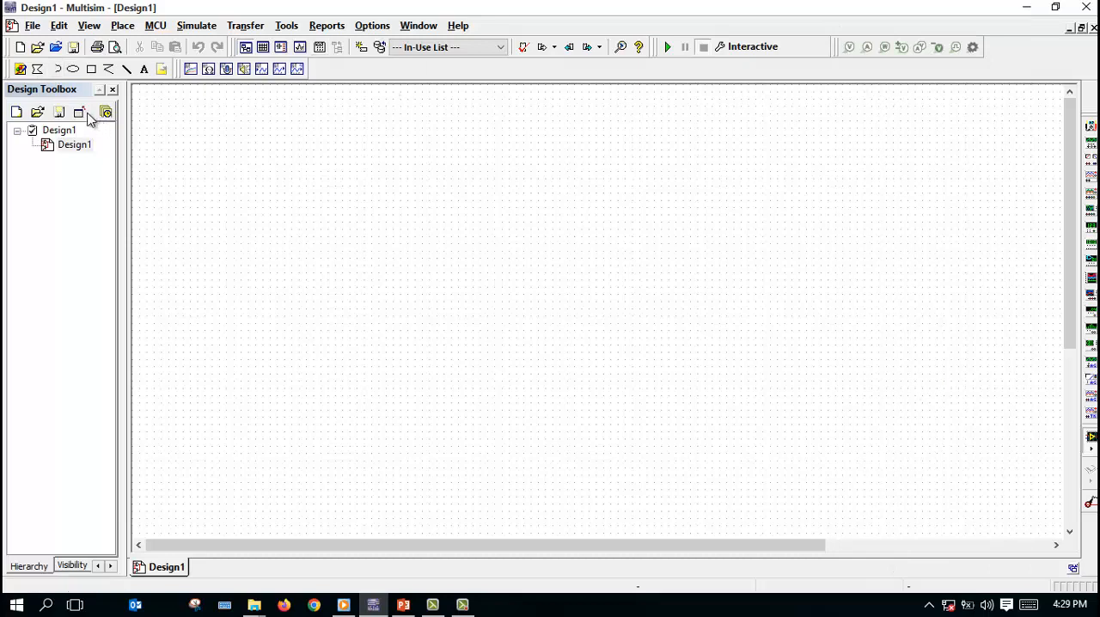
Step: Hide the Standard toolbar and restore it
right_click(7, 49)
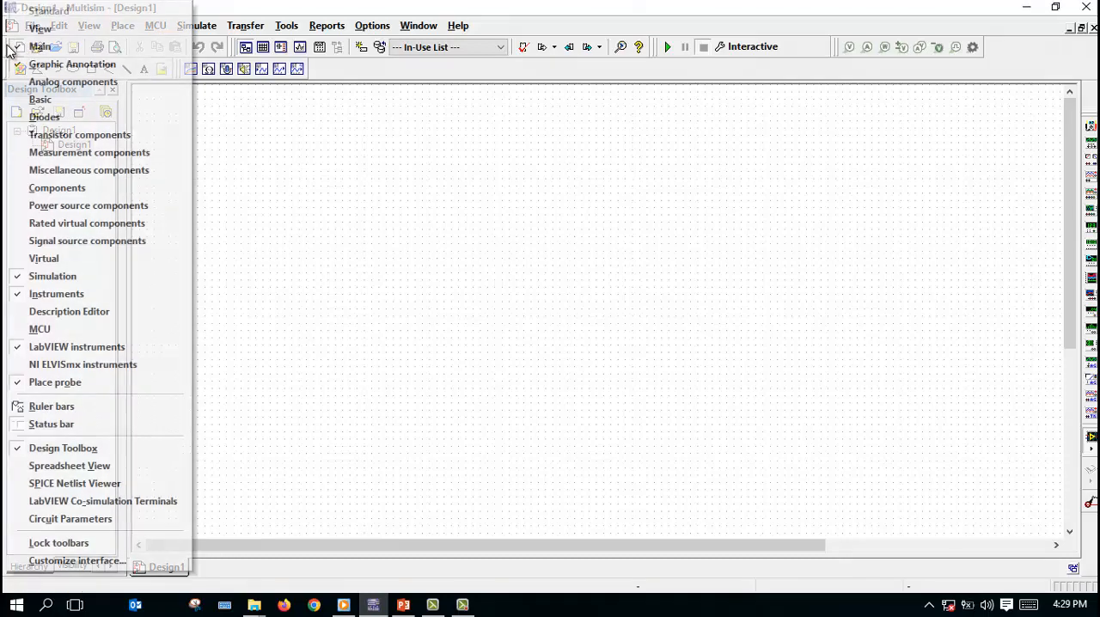
click(51, 12)
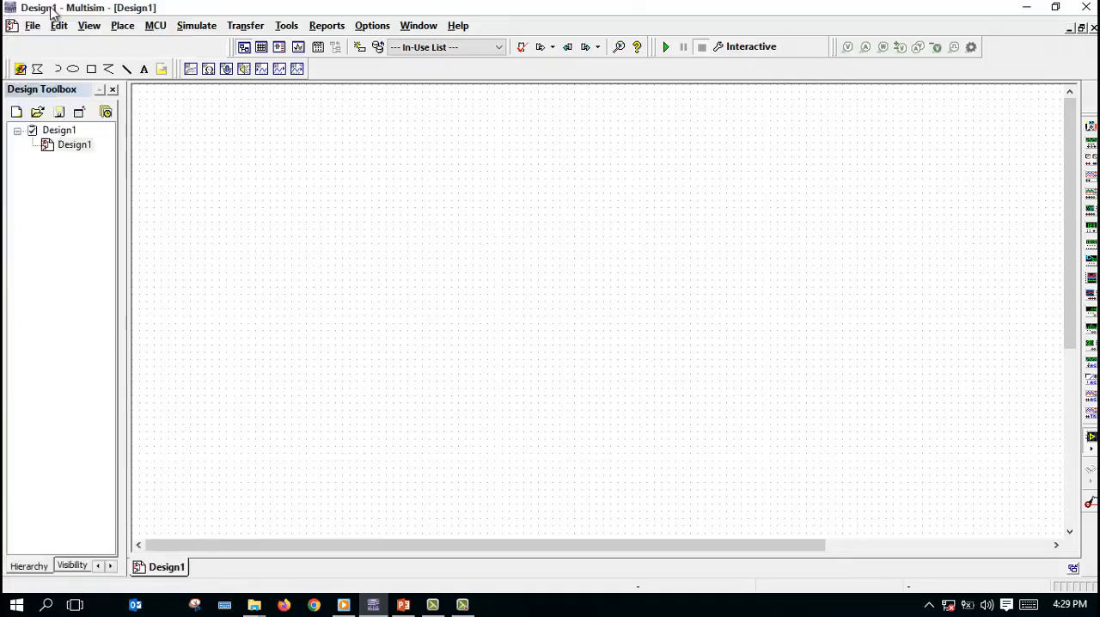
right_click(35, 51)
click(52, 11)
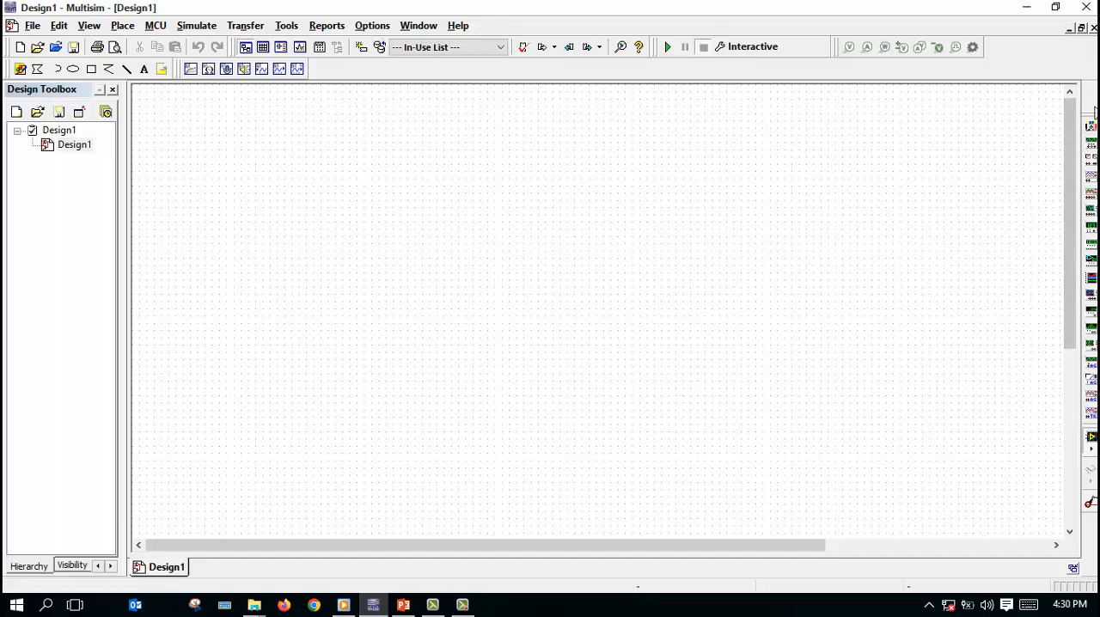
Step: Place a multimeter in the upper part of the empty schematic, and view and close its front panel
click(1091, 130)
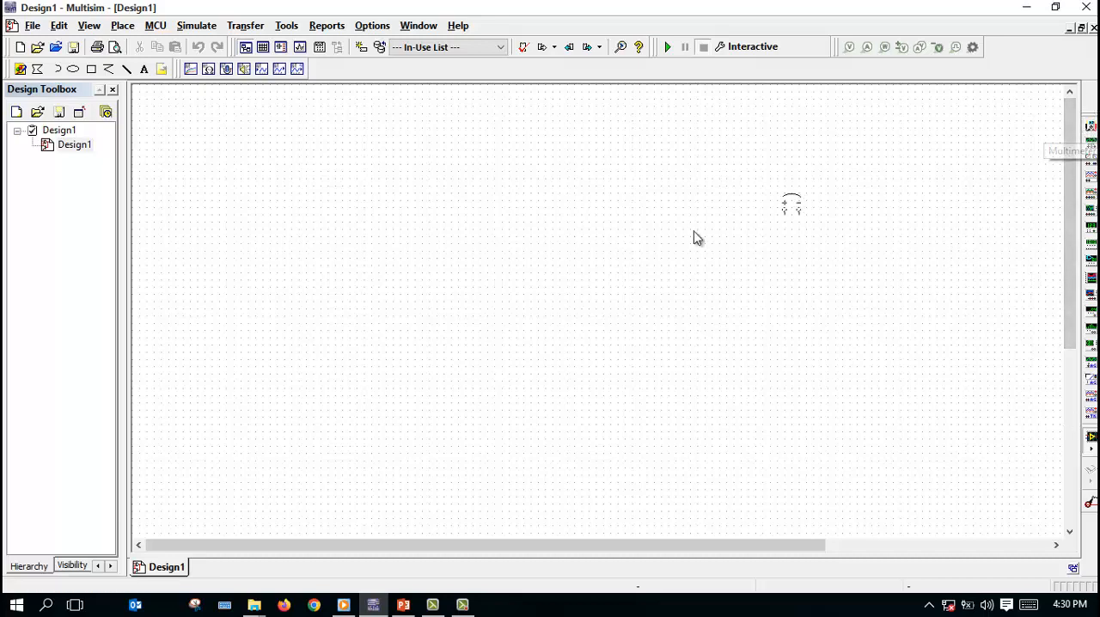
click(437, 225)
double_click(445, 212)
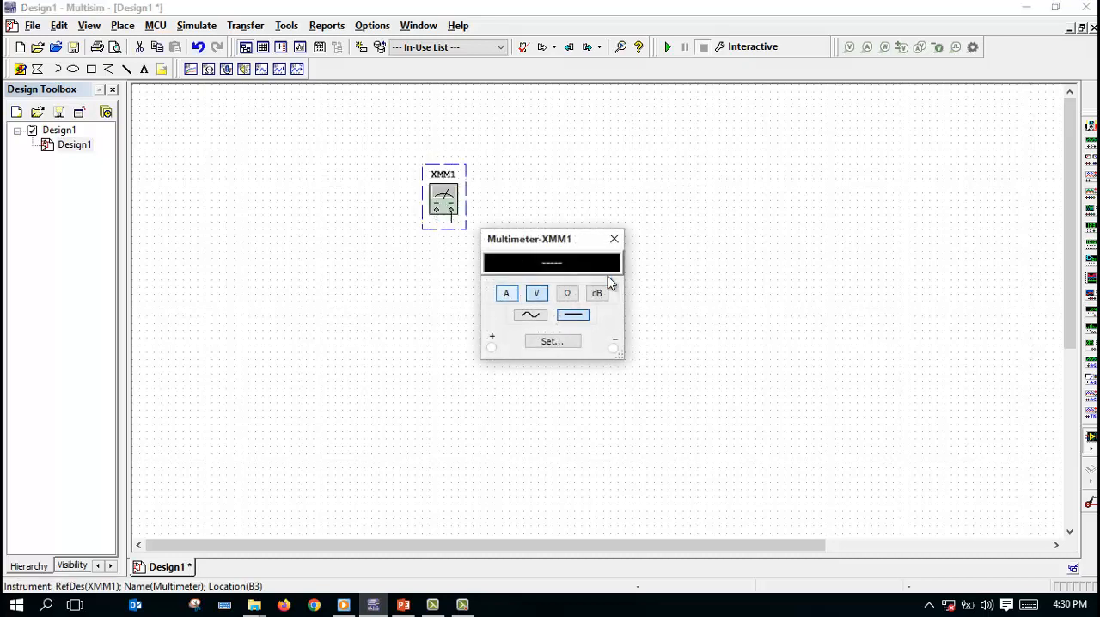
click(614, 240)
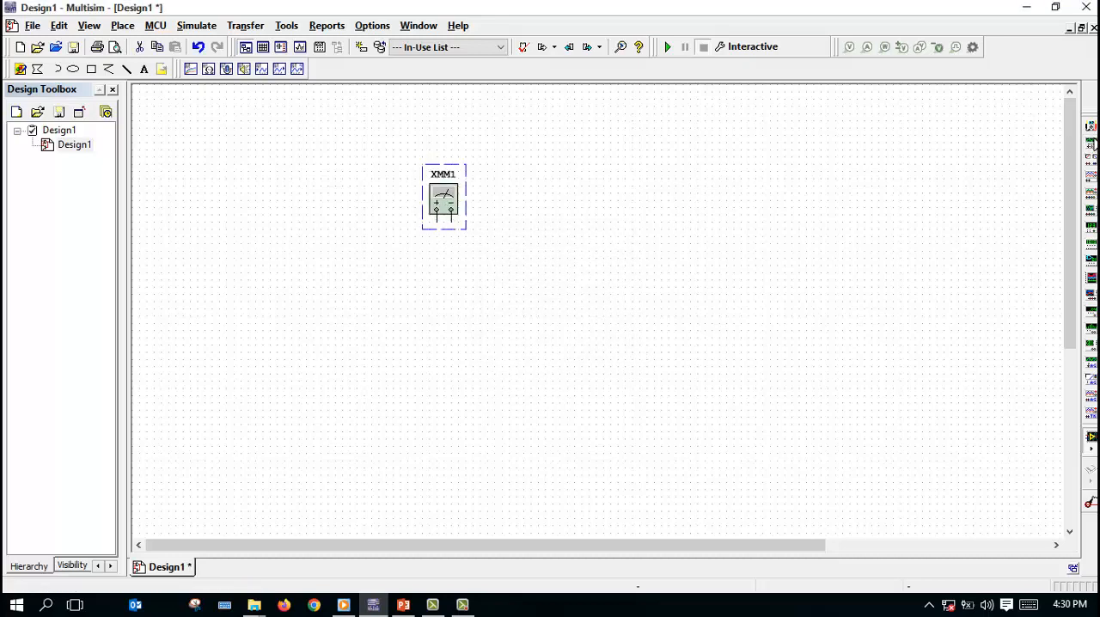
Step: Place a function generator to the right of the multimeter, and view and close its front panel
click(587, 215)
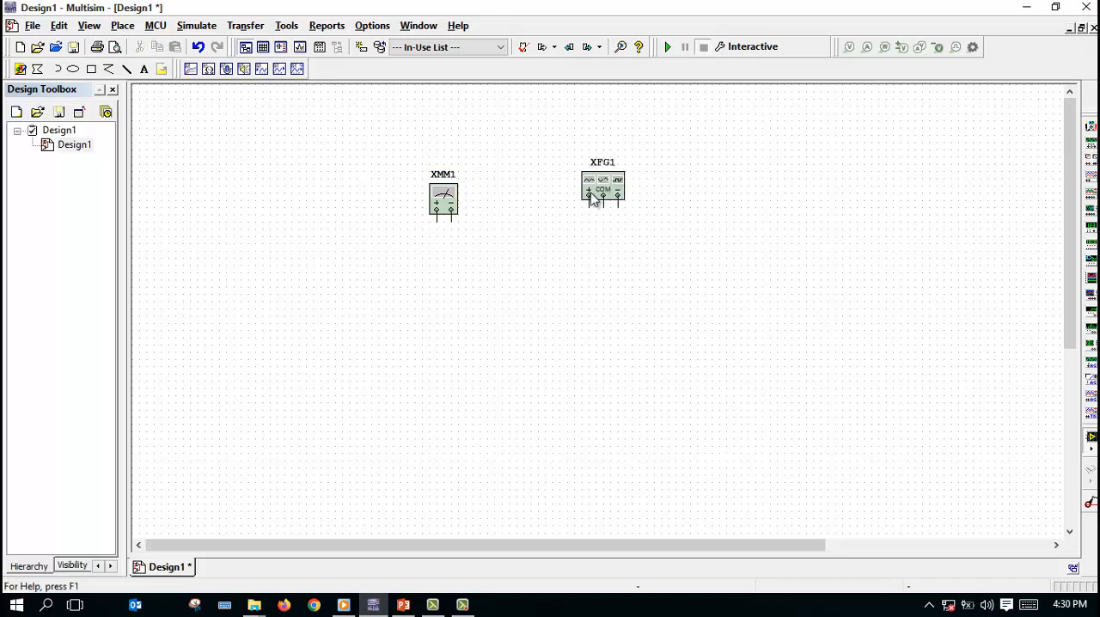
double_click(592, 198)
click(626, 213)
Step: Place a wattmeter to the right of the function generator, and view and close its front panel
click(1091, 165)
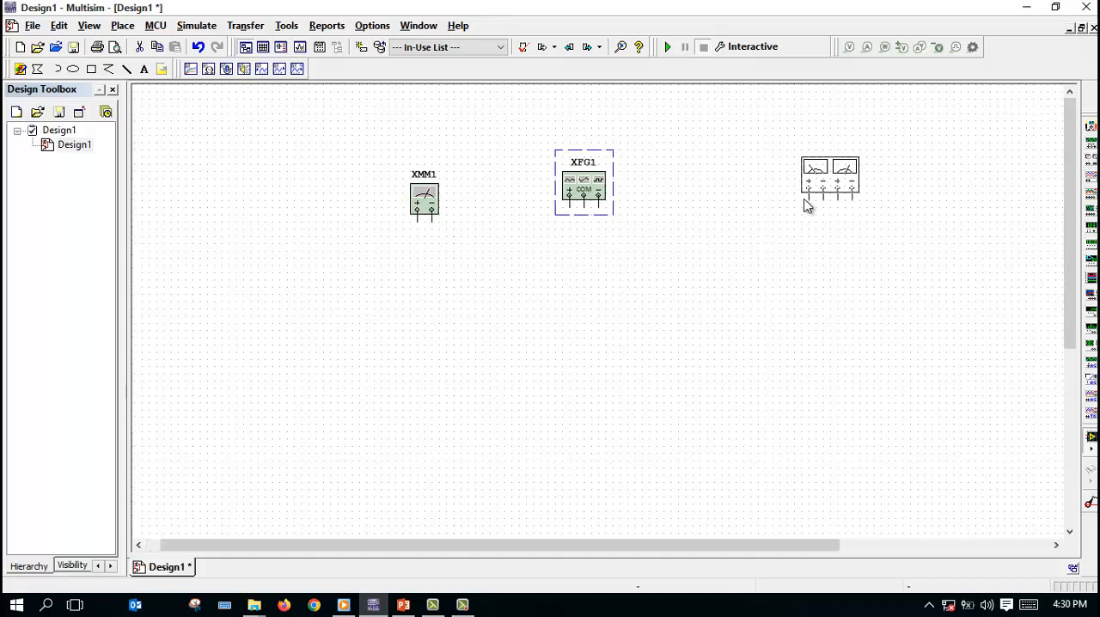
click(665, 238)
double_click(686, 215)
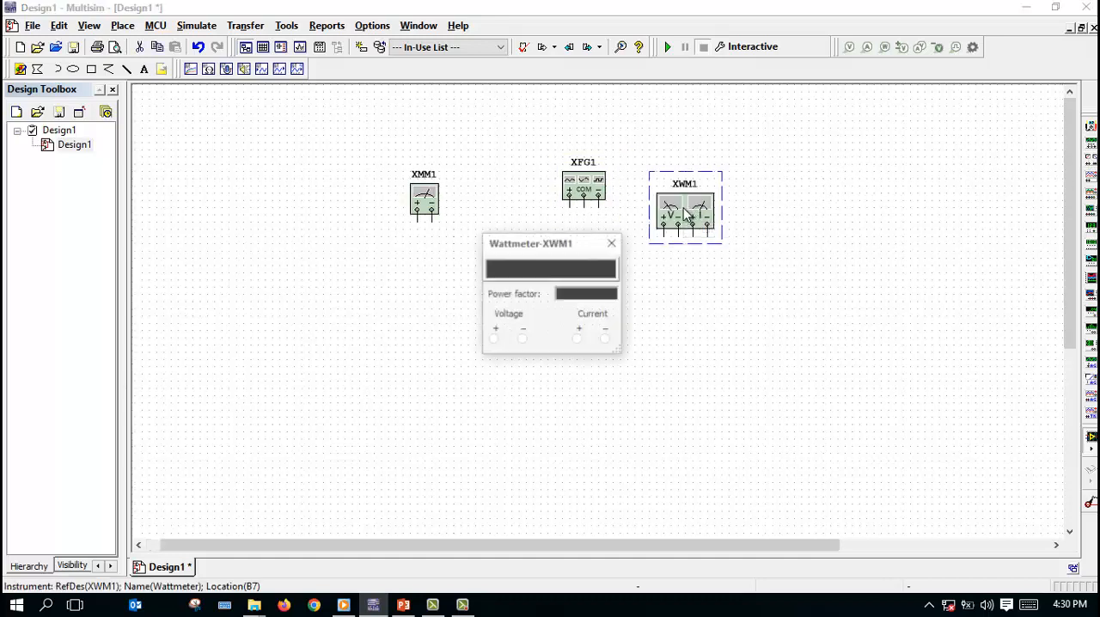
click(612, 244)
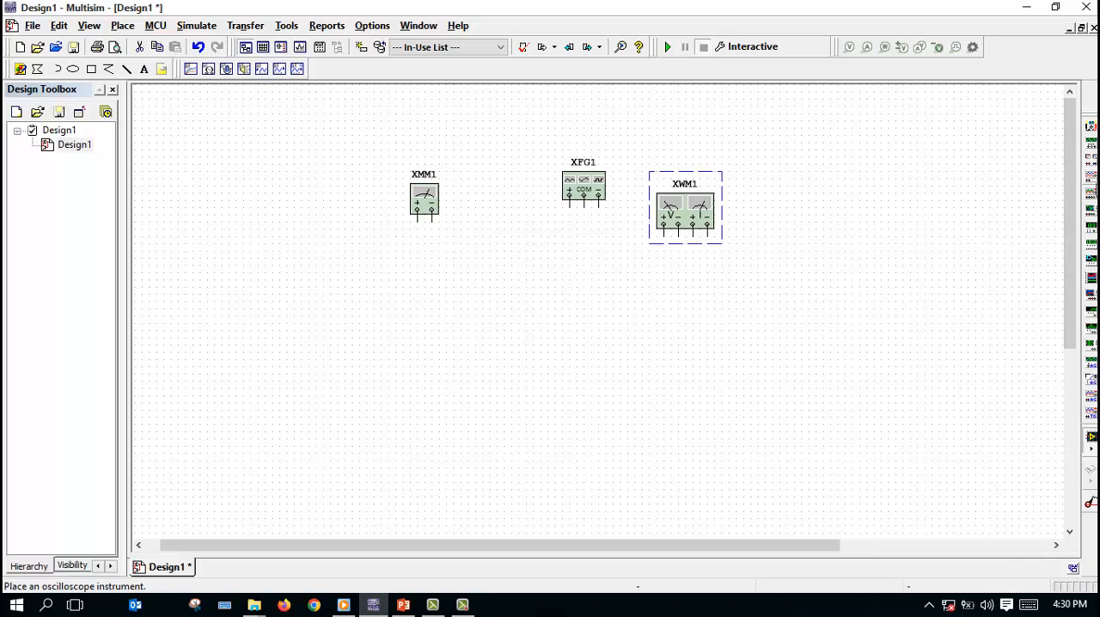
Step: Place an oscilloscope and position it just below the multimeter, and view and close its front panel
click(1092, 191)
click(670, 319)
drag(698, 279, 447, 292)
double_click(445, 294)
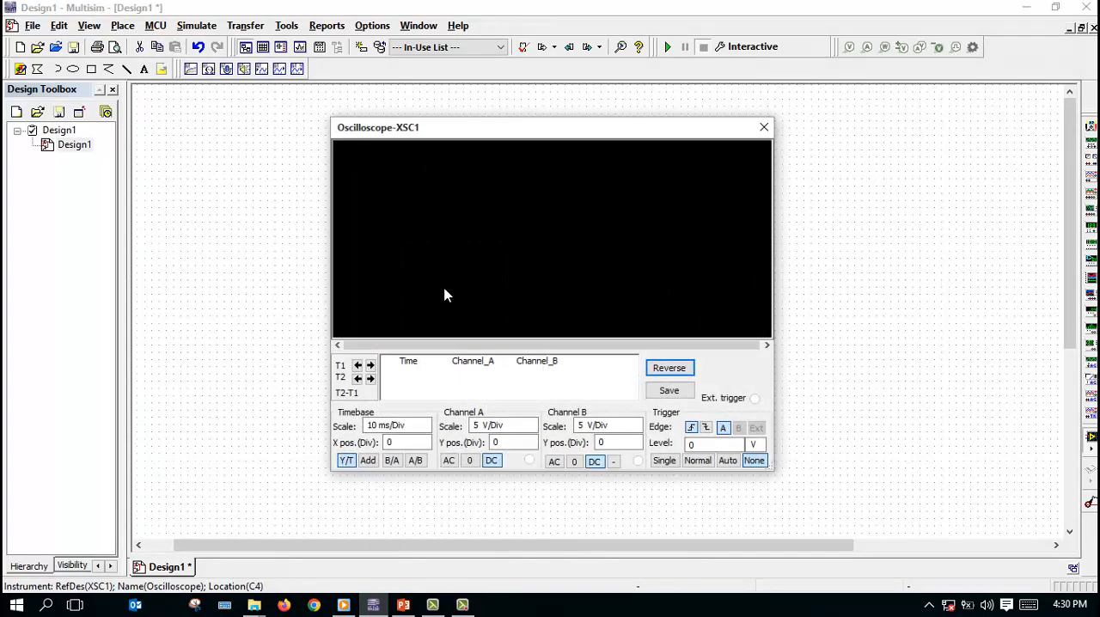
click(764, 127)
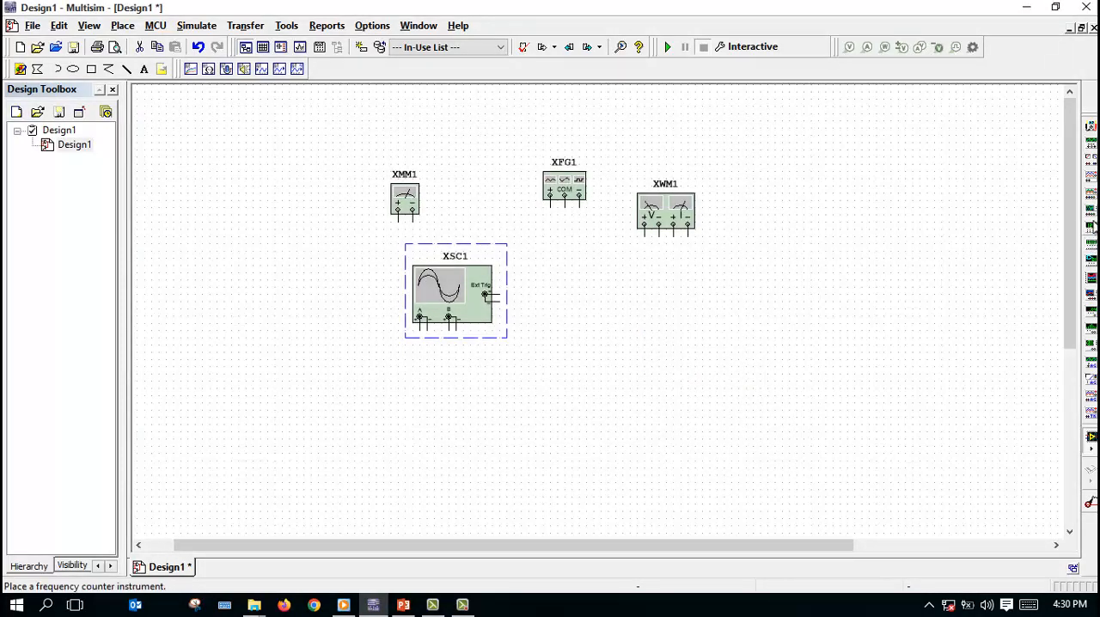
Step: Place an Agilent multimeter below the wattmeter and open its front panel, moved clear over the schematic
click(1092, 388)
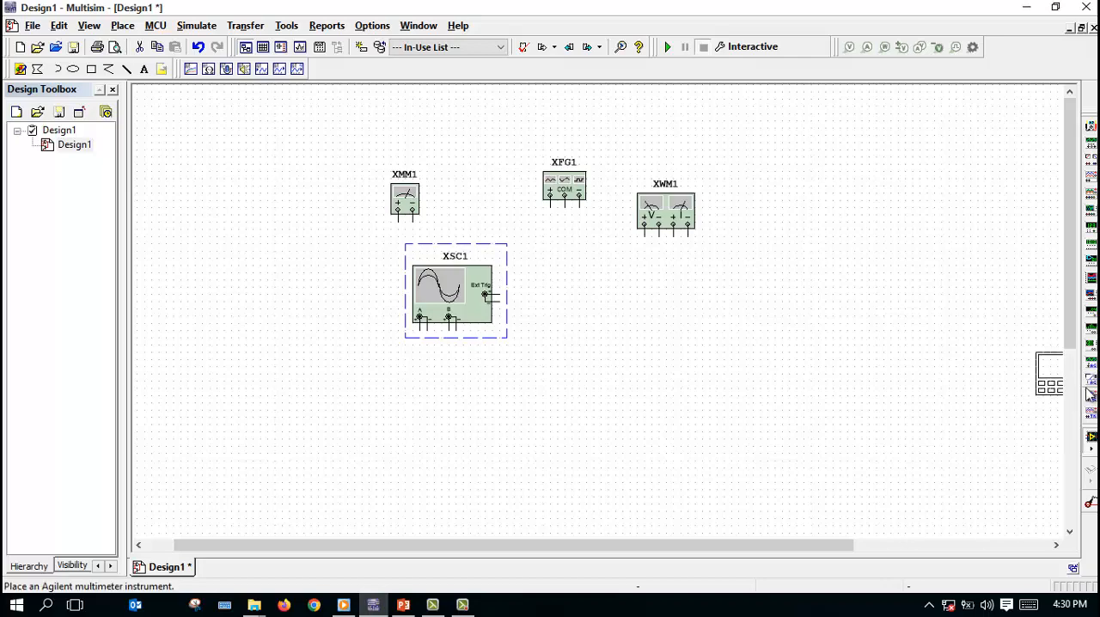
click(658, 324)
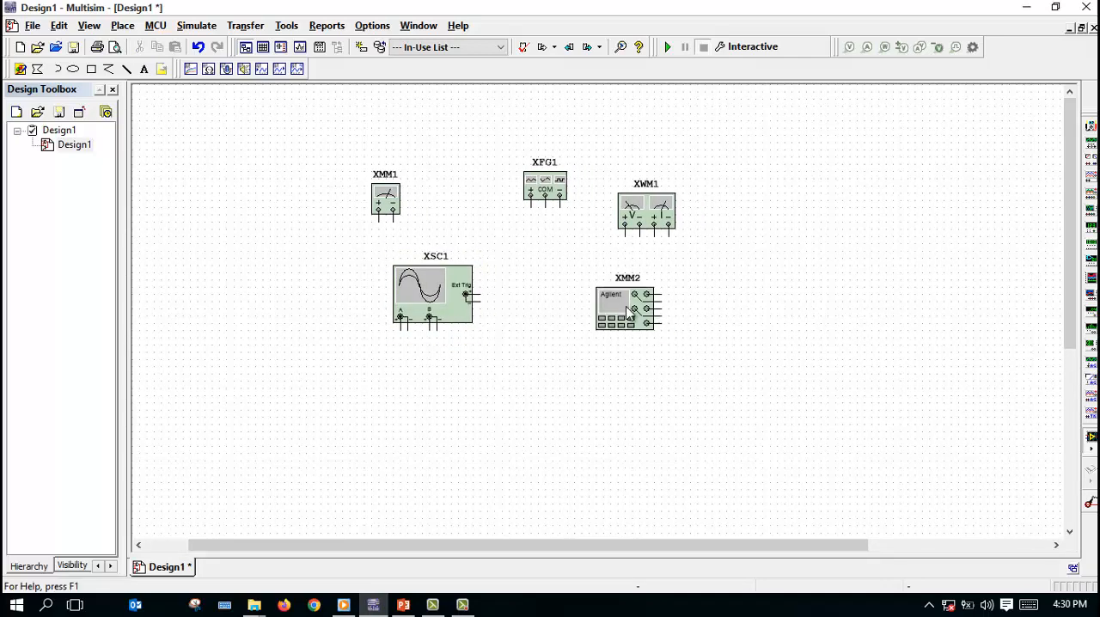
double_click(617, 308)
drag(526, 221, 695, 177)
Step: Power on the Agilent multimeter, try its DC voltage, AC voltage and 2-wire resistance functions and a higher range, and close its panel
click(517, 306)
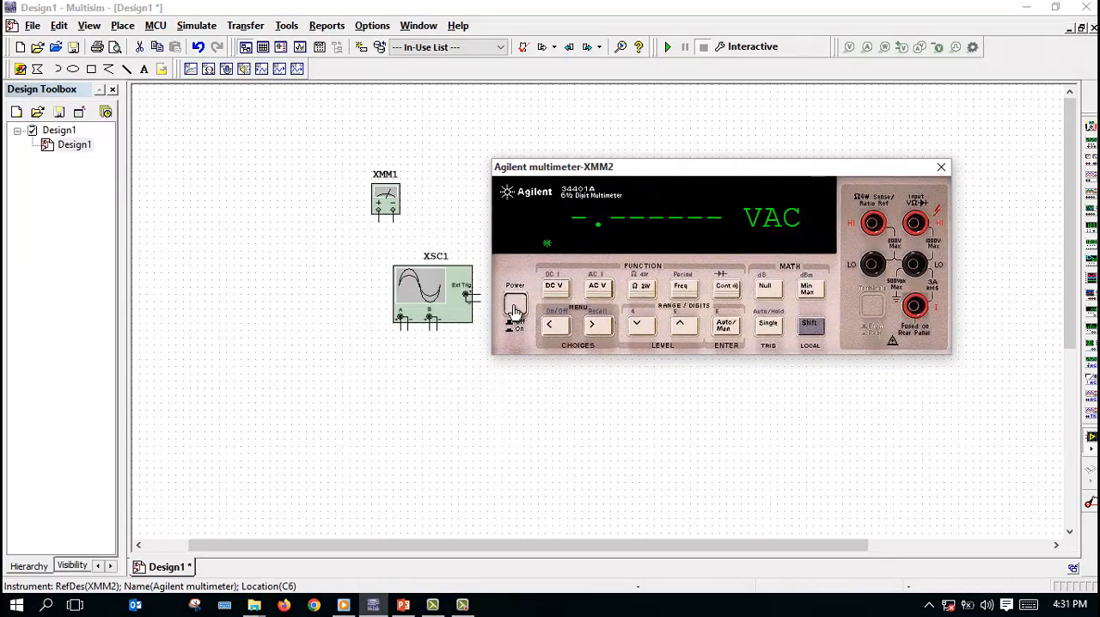
click(554, 287)
click(603, 288)
click(641, 289)
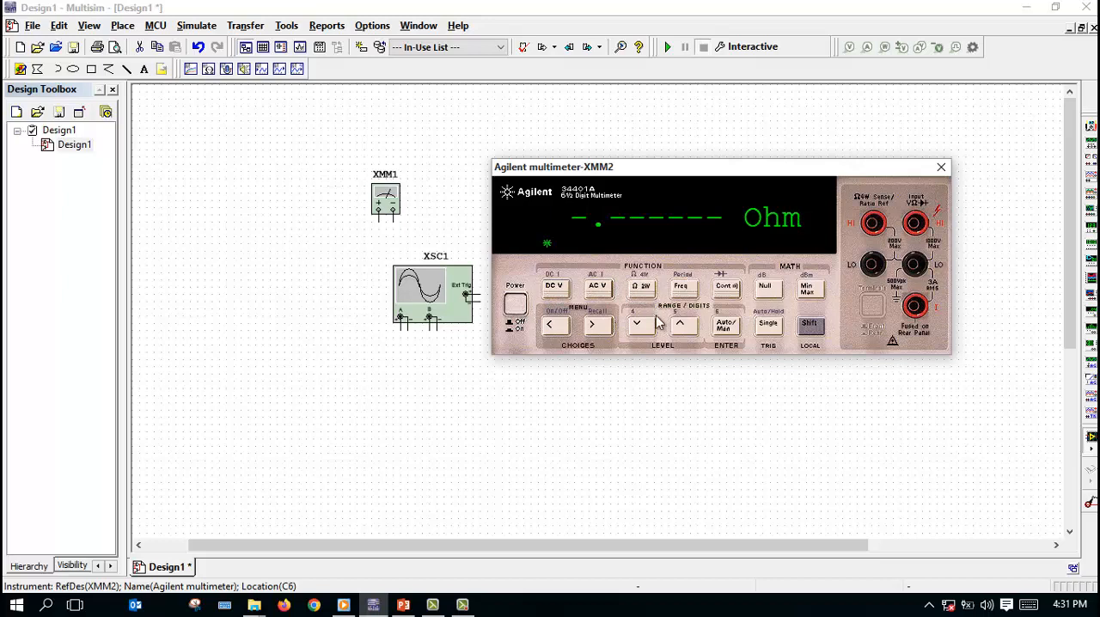
click(689, 334)
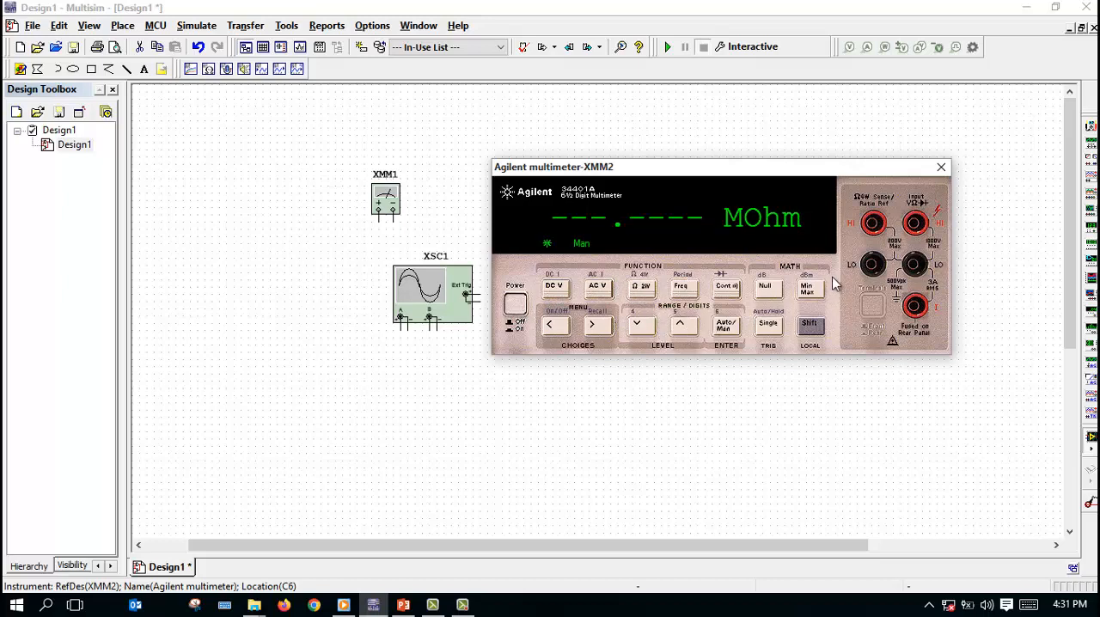
click(943, 168)
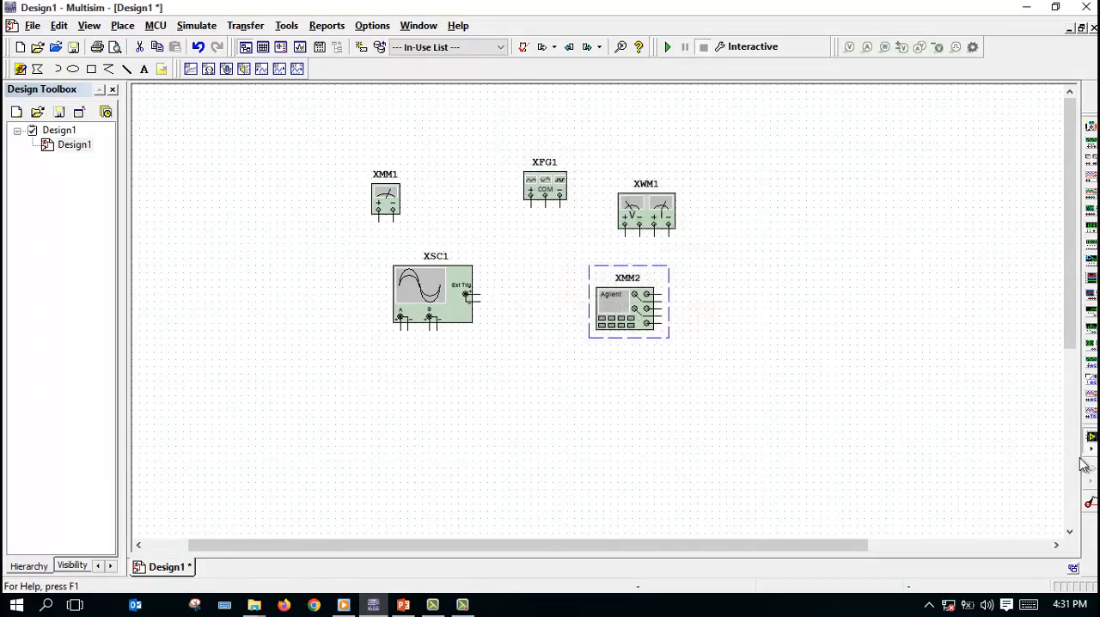
Step: Place a Tektronix oscilloscope to the right of the wattmeter, power it on to view its front panel, and close the panel
click(1091, 437)
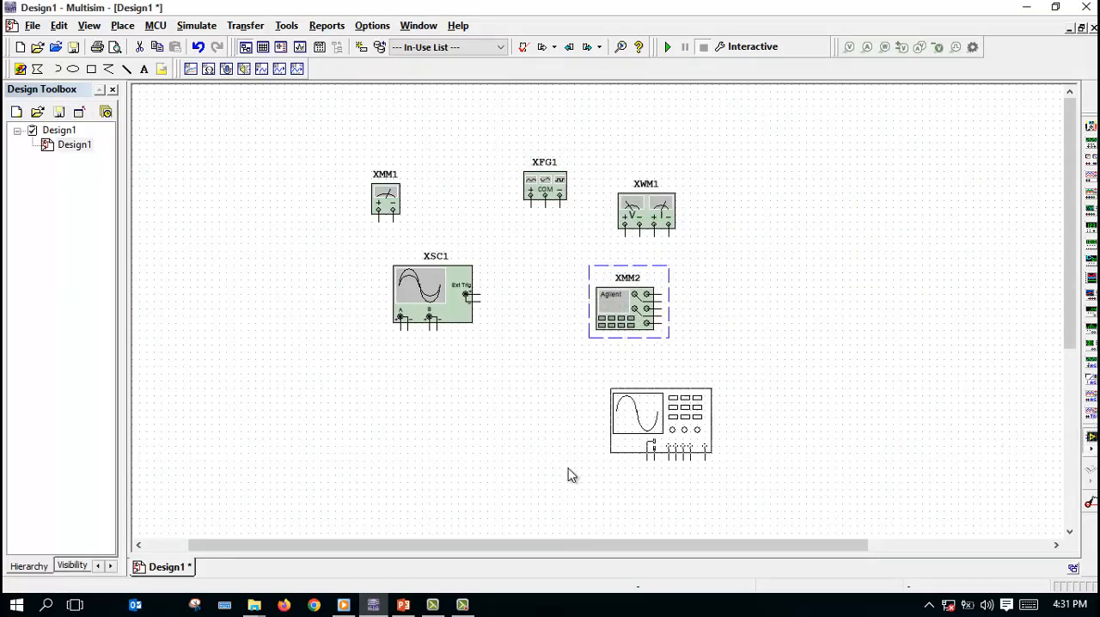
click(797, 277)
double_click(800, 236)
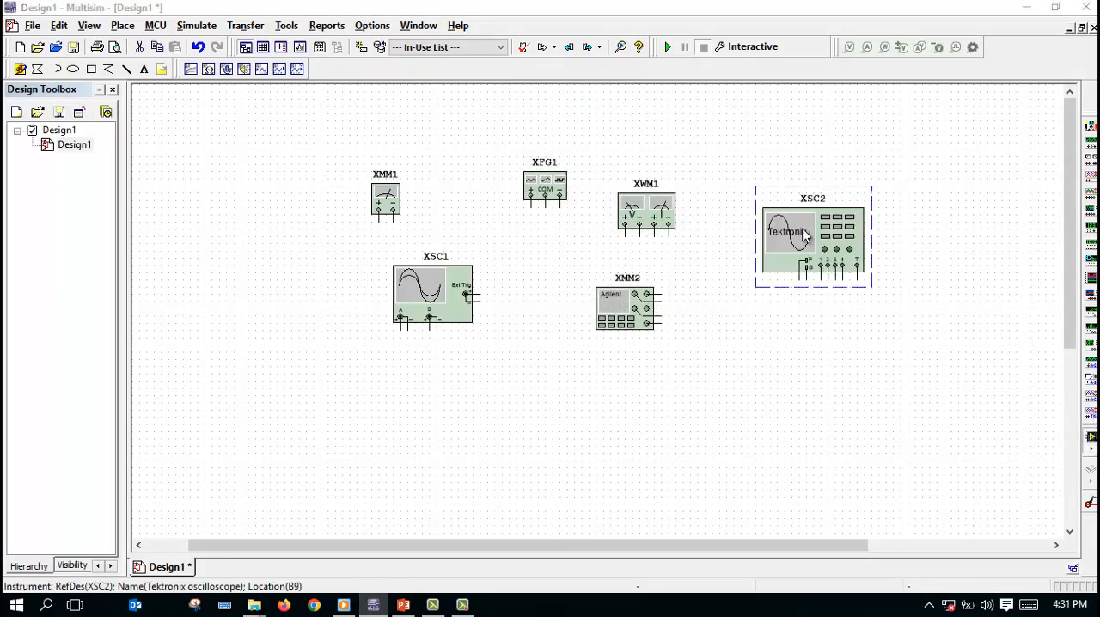
click(274, 420)
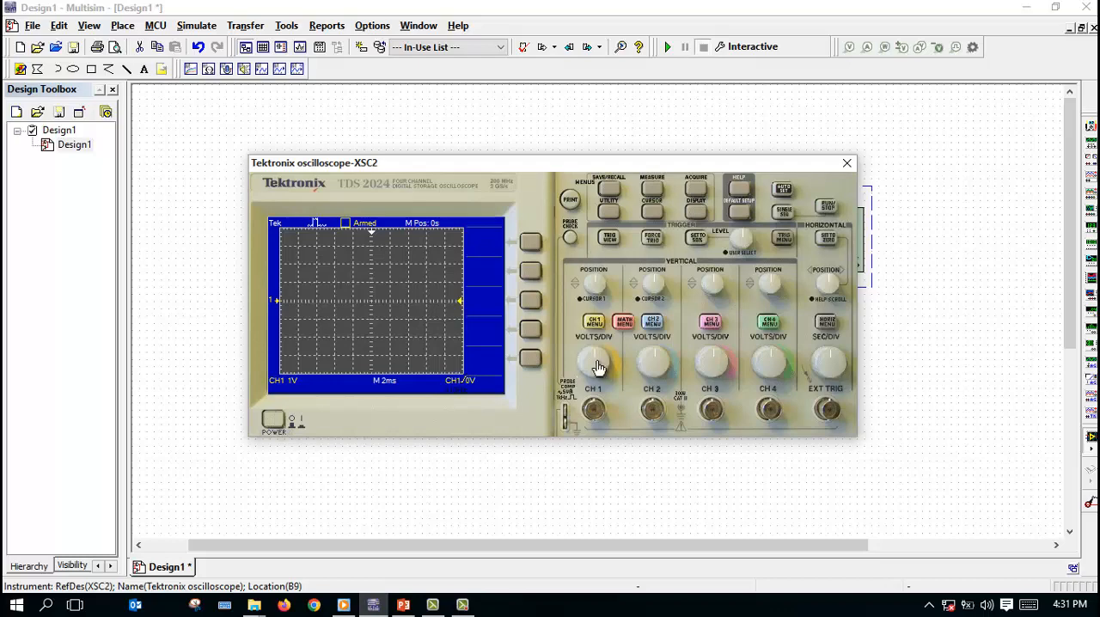
scroll(593, 365, up, 6)
click(846, 164)
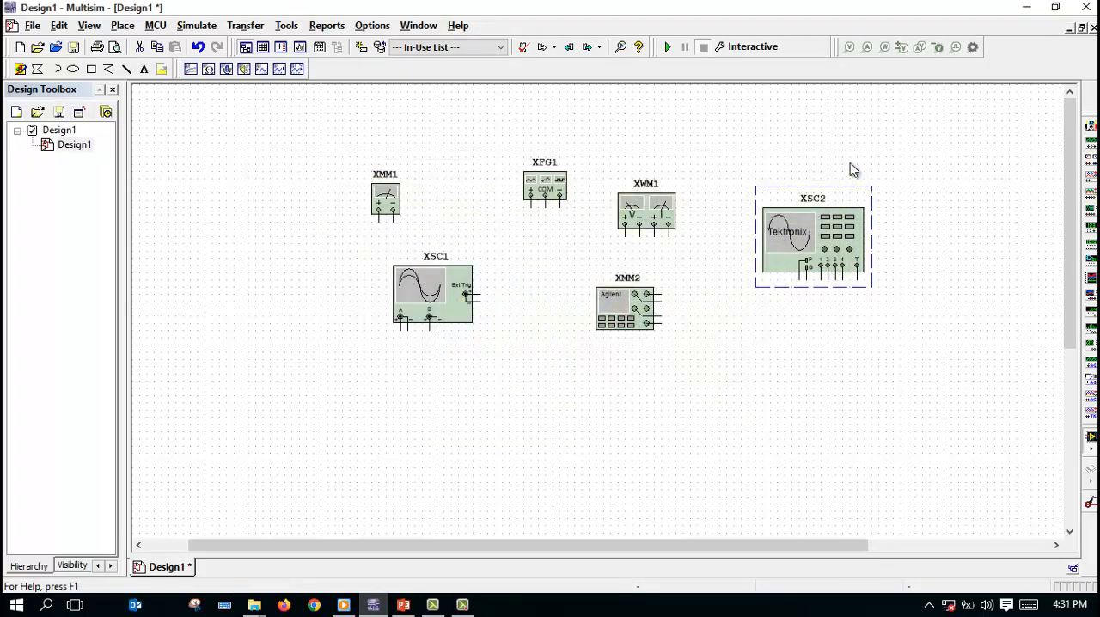
Step: Delete all the instruments placed on the Design1 schematic
drag(317, 131, 950, 438)
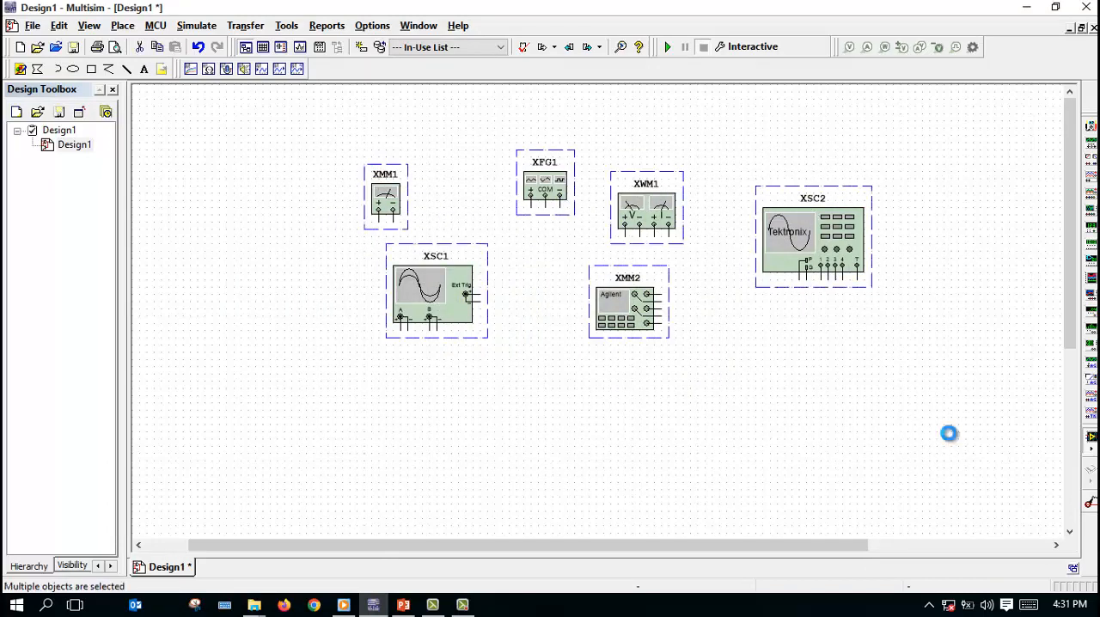
key(Delete)
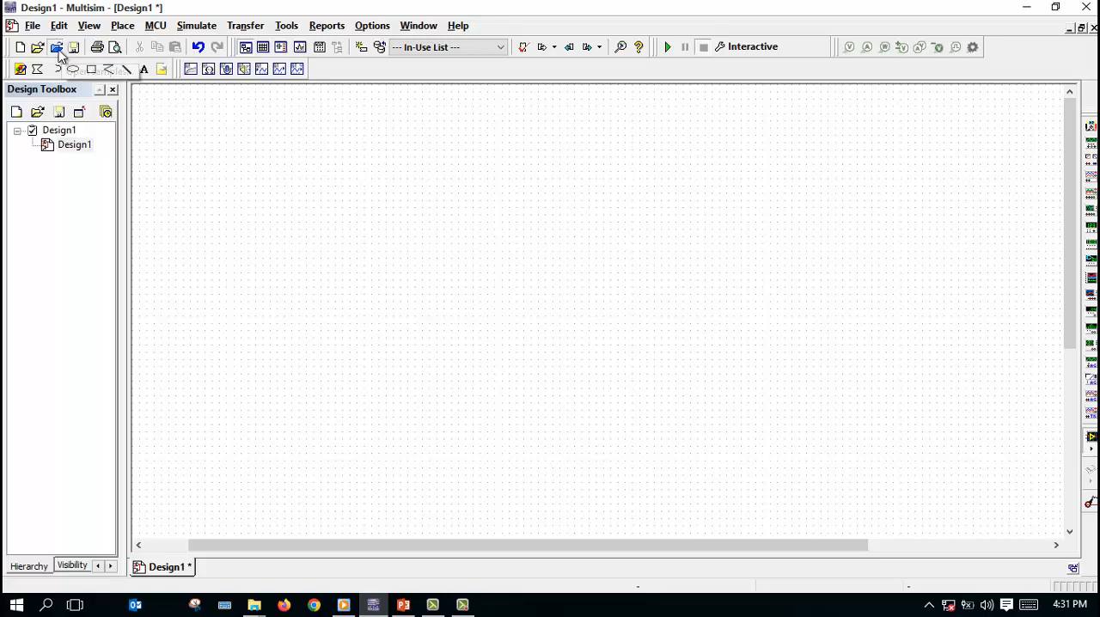
Step: Open the sample design "buck converter More Realistic.ms14" from the Analyses samples folder
click(57, 48)
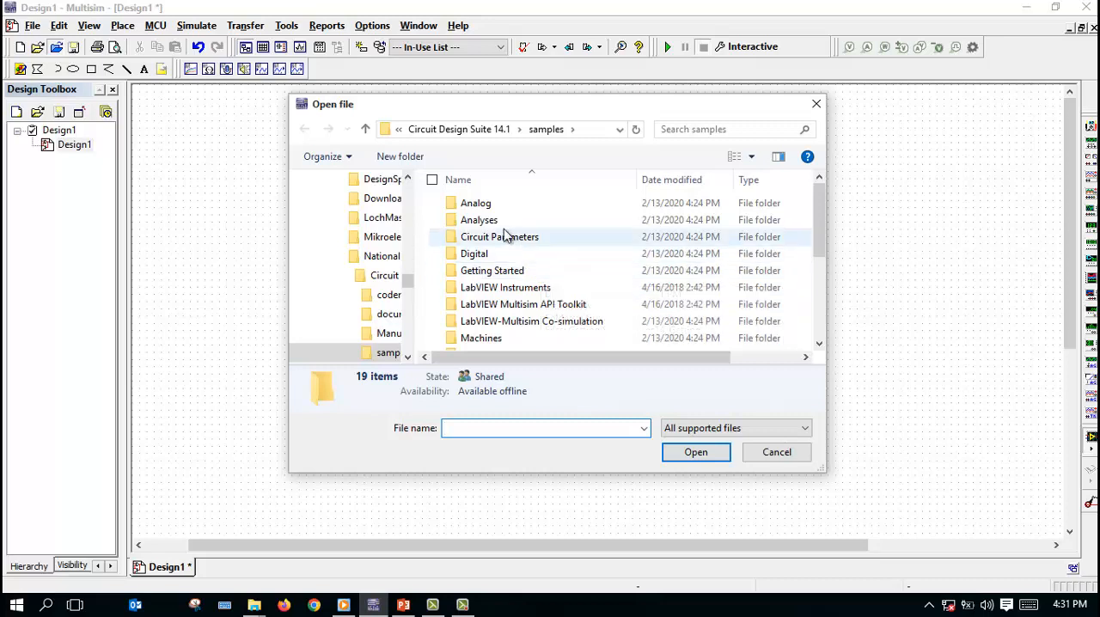
double_click(479, 220)
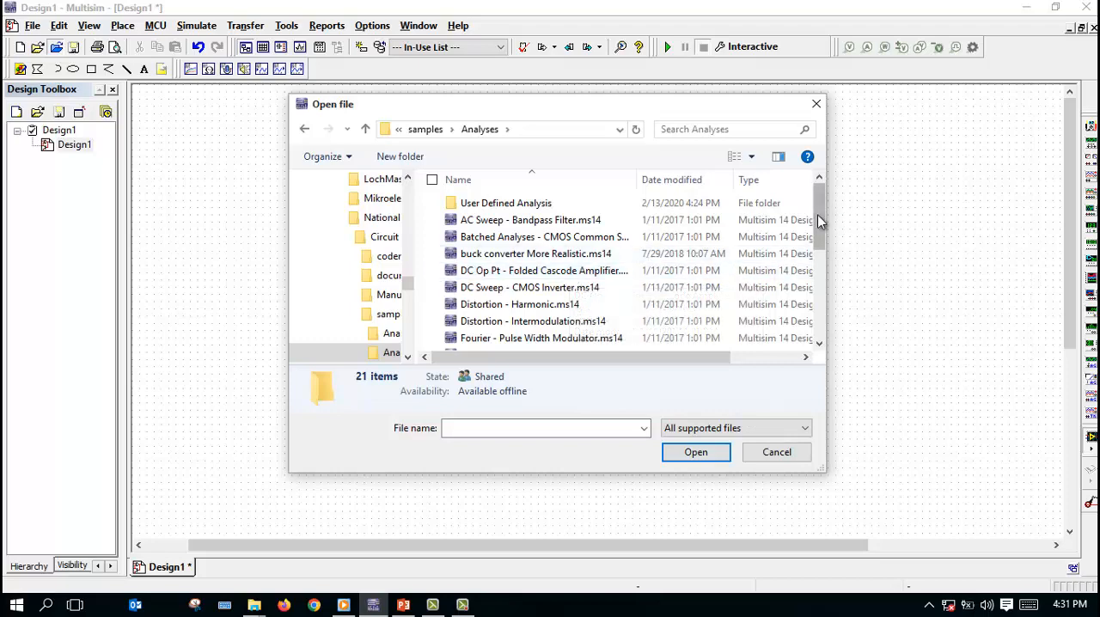
scroll(821, 225, down, 2)
scroll(821, 225, up, 2)
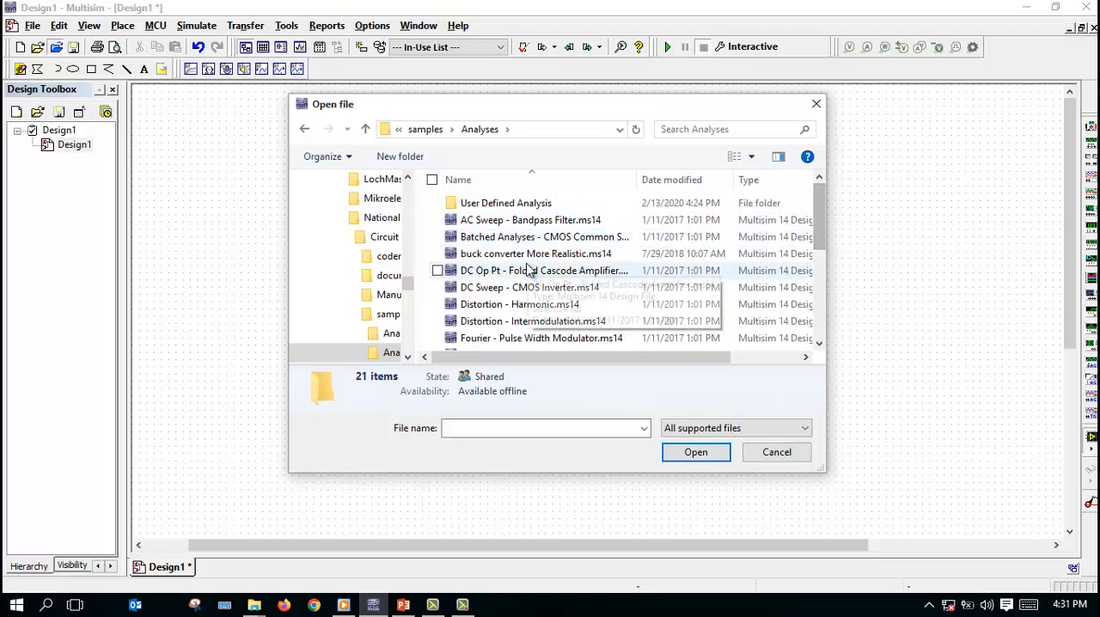
click(464, 255)
click(695, 452)
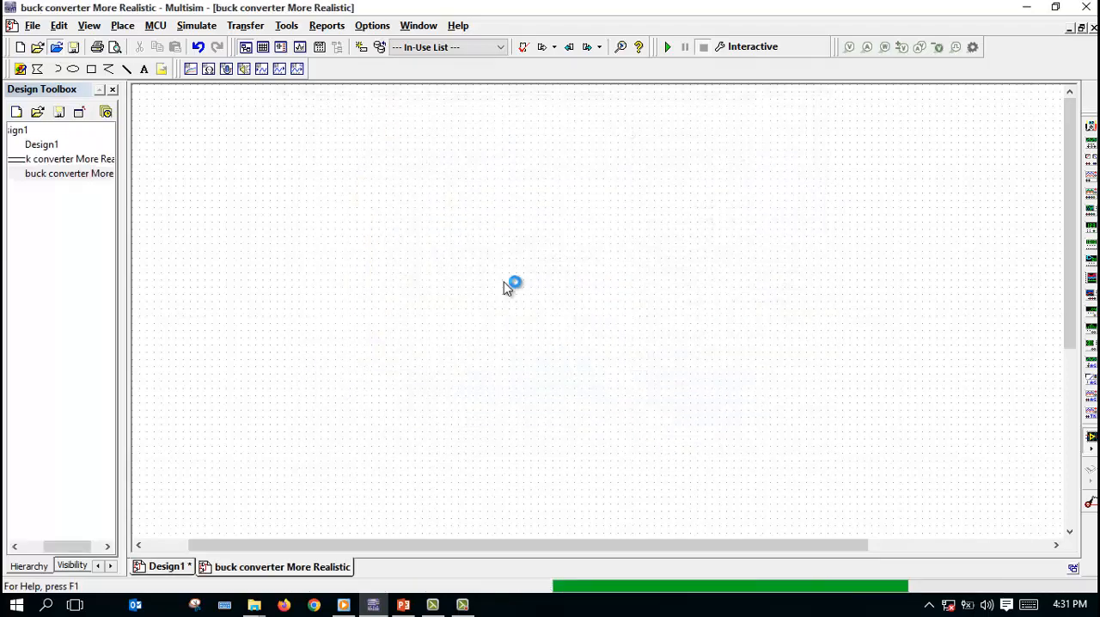
Step: Run the buck converter simulation and open oscilloscope XSC1, positioned so its waveforms and settings are fully visible
drag(1072, 239, 1074, 269)
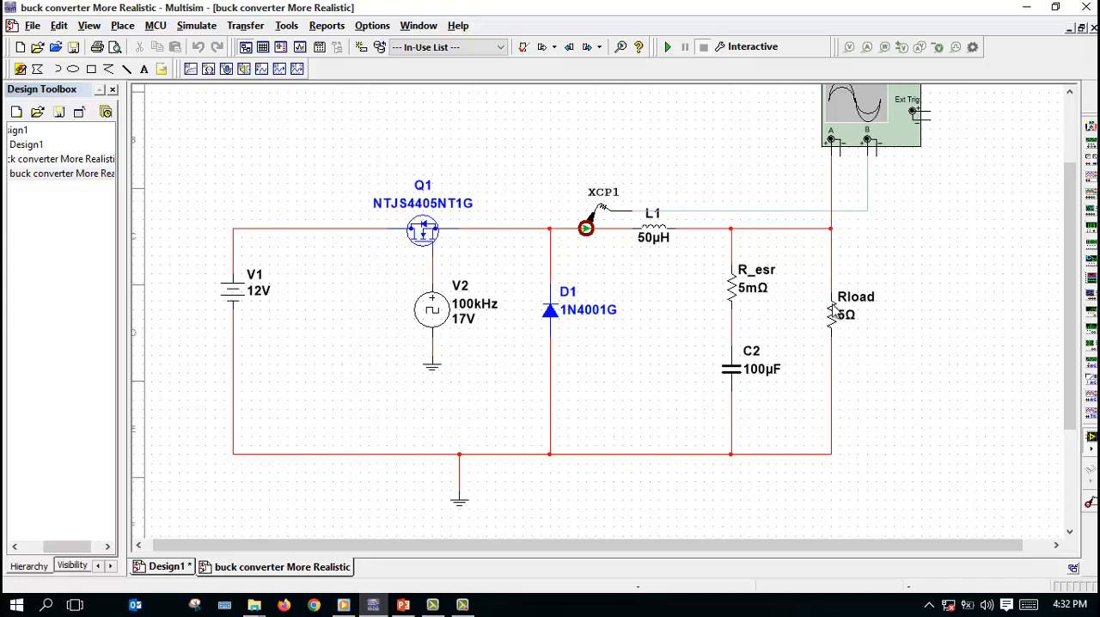
scroll(1063, 200, up, 2)
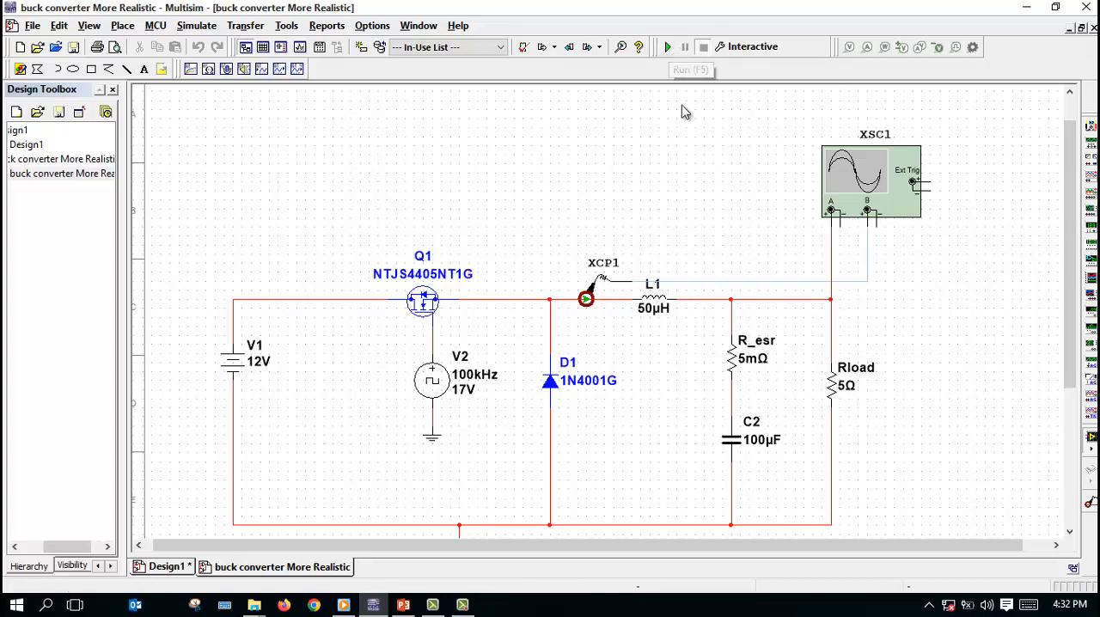
click(669, 49)
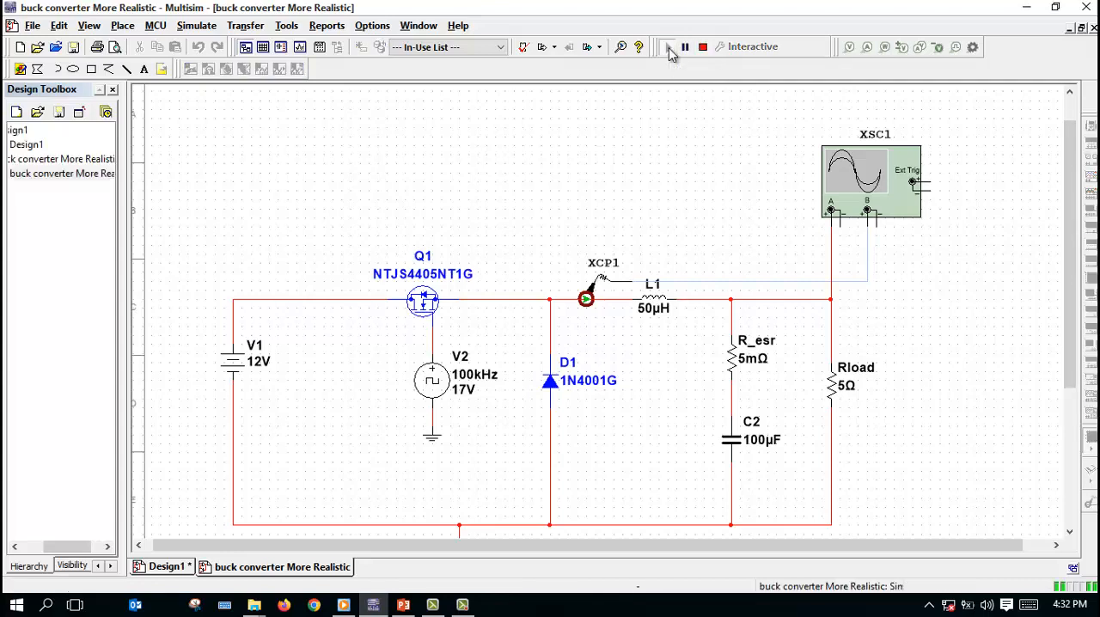
double_click(868, 178)
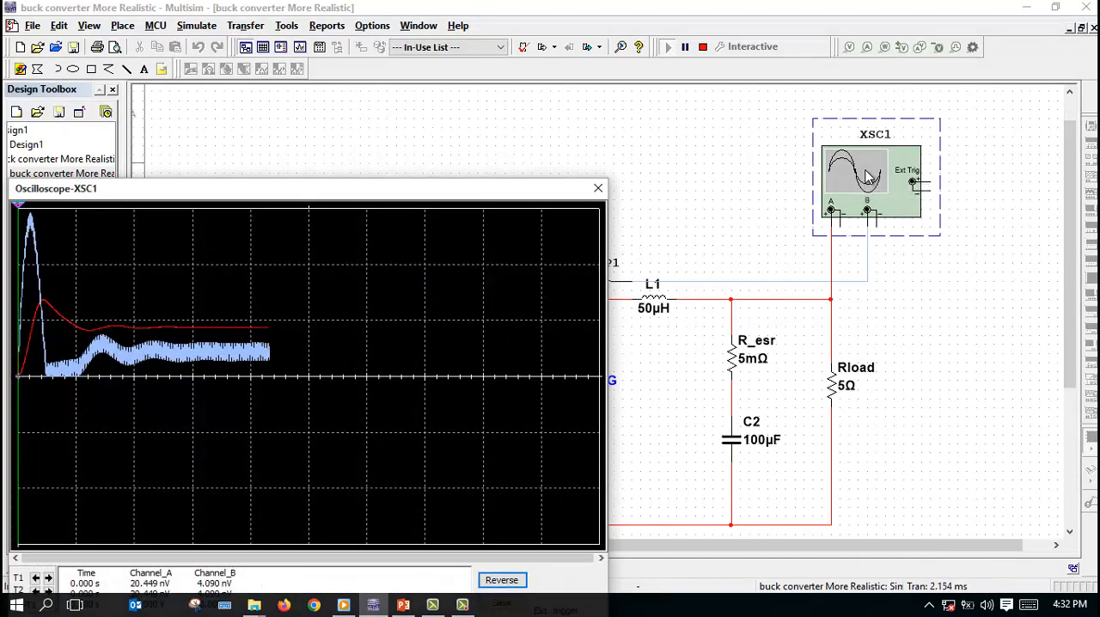
drag(344, 193, 574, 77)
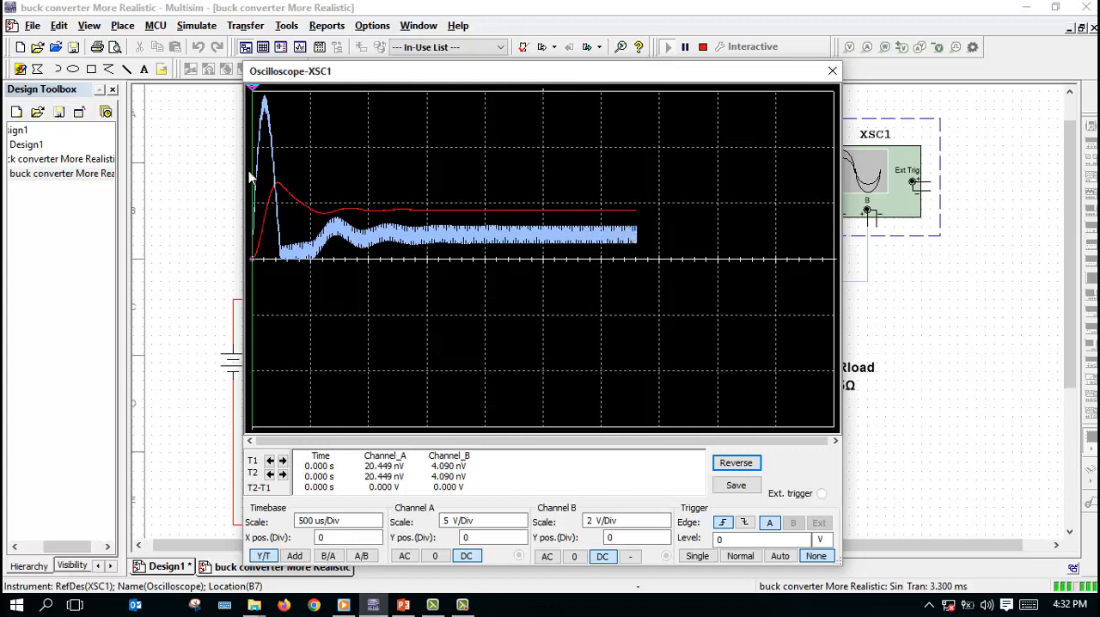
Step: Set the oscilloscope's timebase to 20 us/Div, close its panel and stop the simulation
click(376, 528)
click(377, 527)
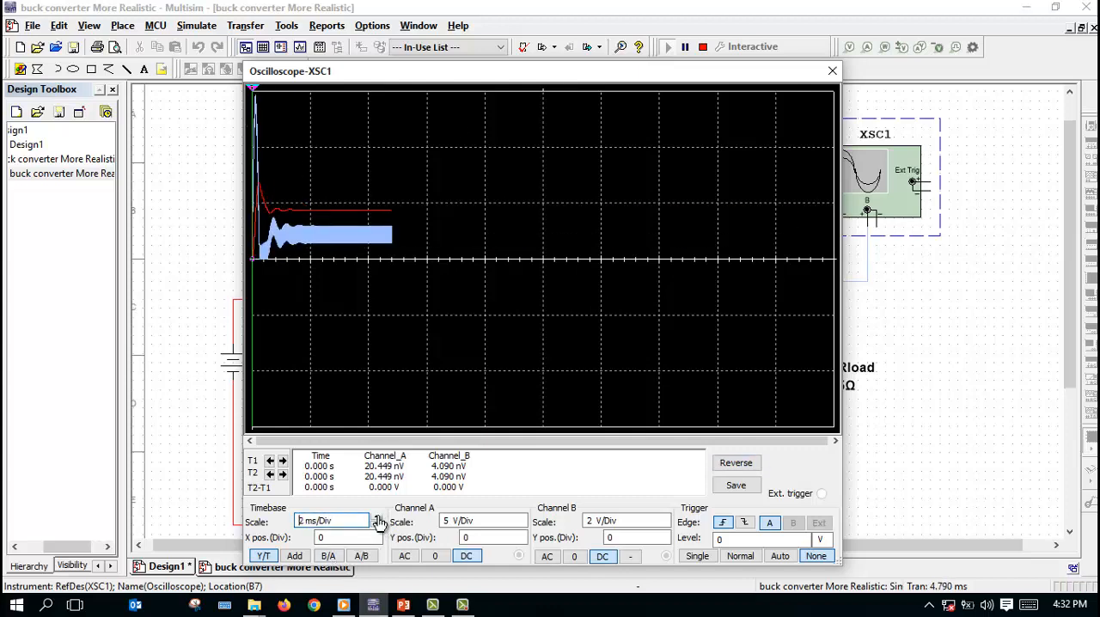
click(376, 529)
click(376, 529)
click(377, 529)
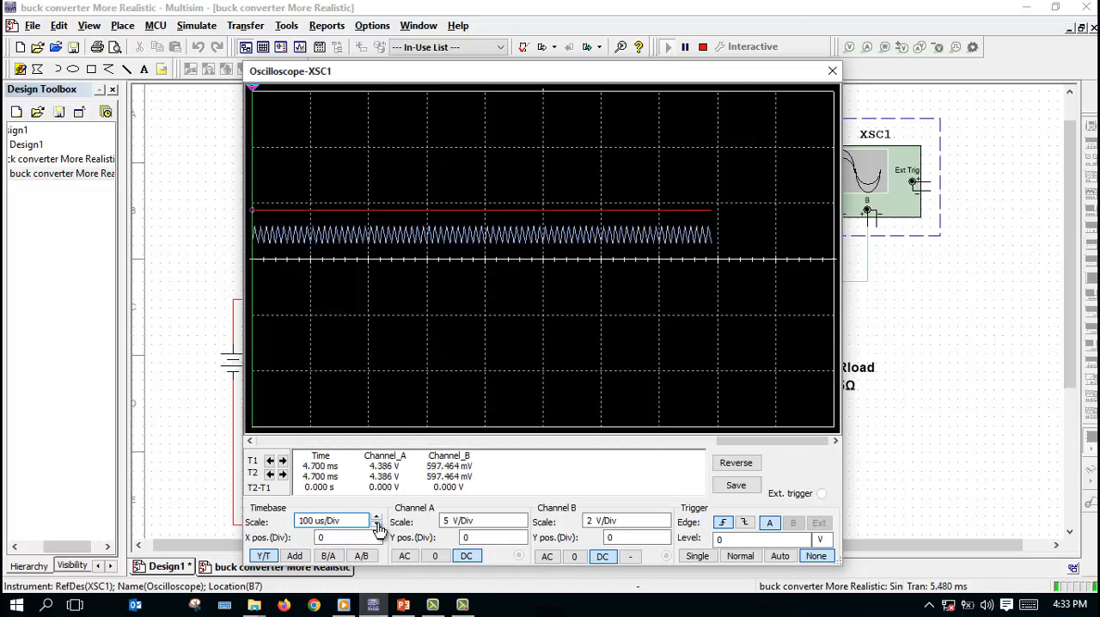
click(377, 530)
click(377, 529)
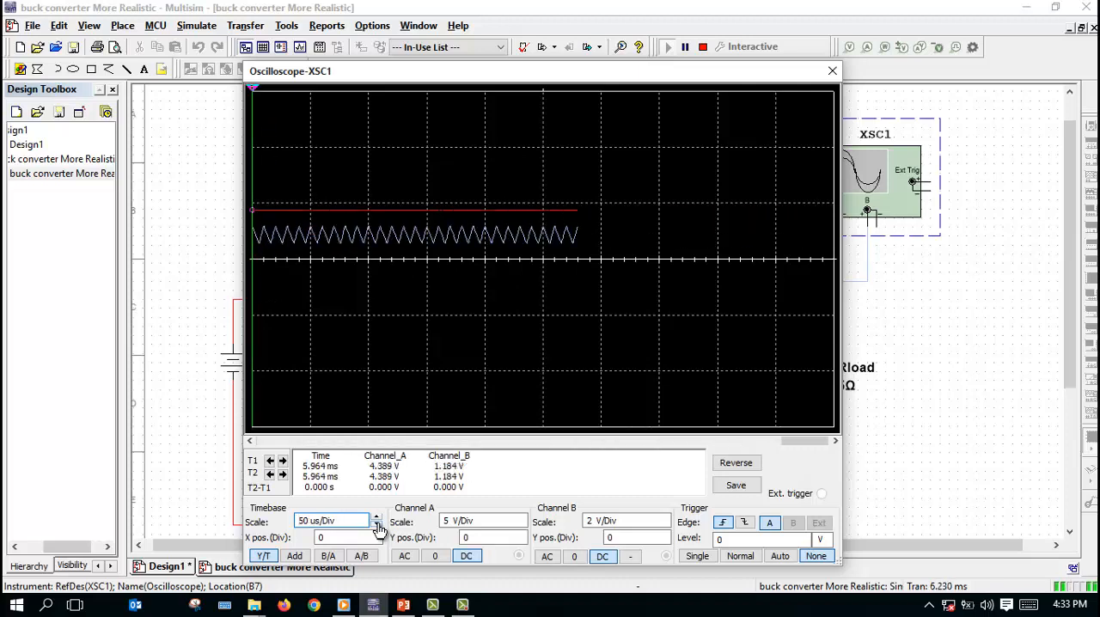
click(376, 528)
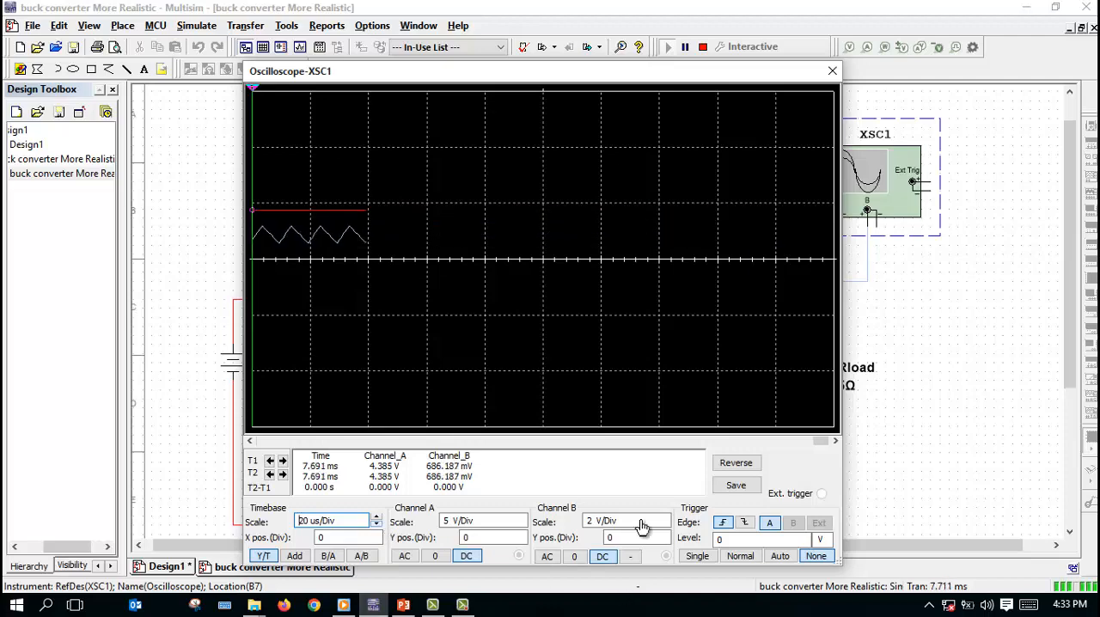
click(834, 71)
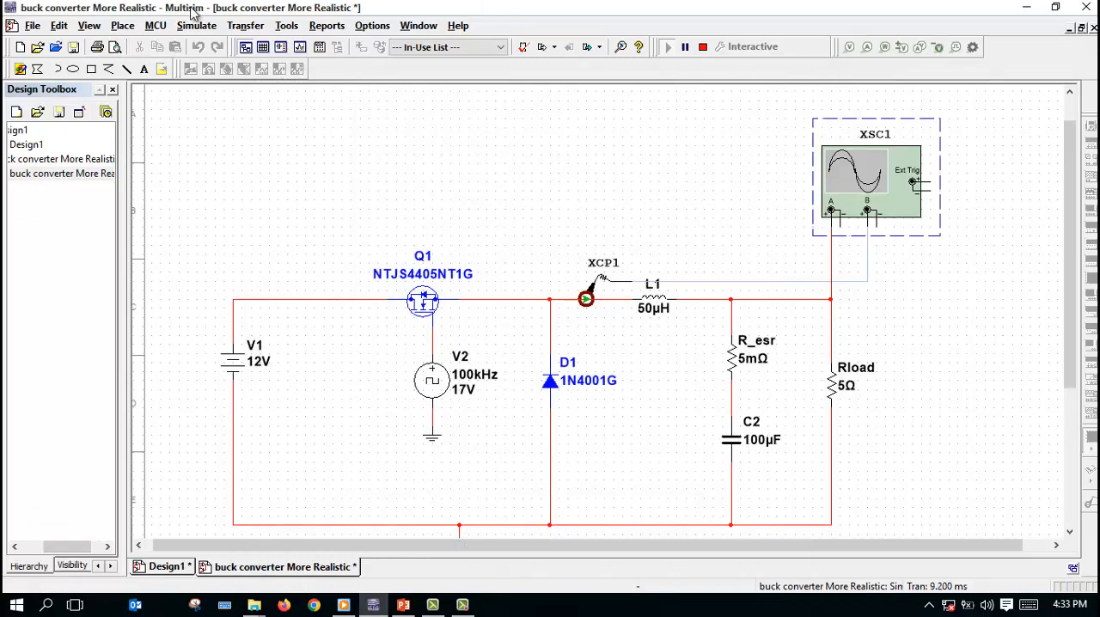
click(703, 47)
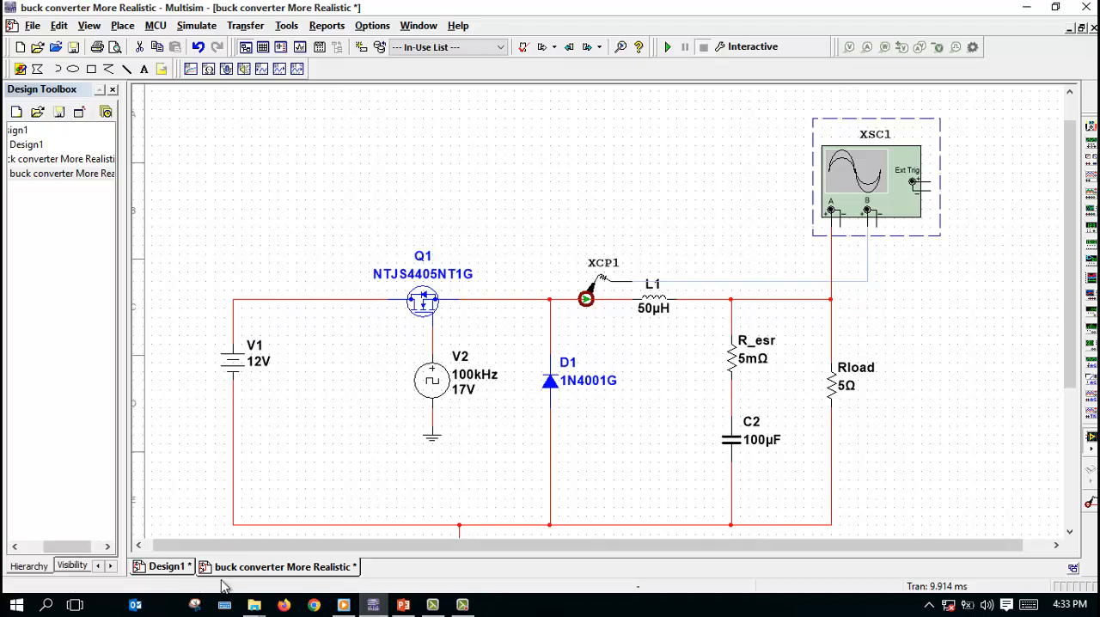
Step: Return to the Design1 schematic and show the Components toolbar
click(170, 567)
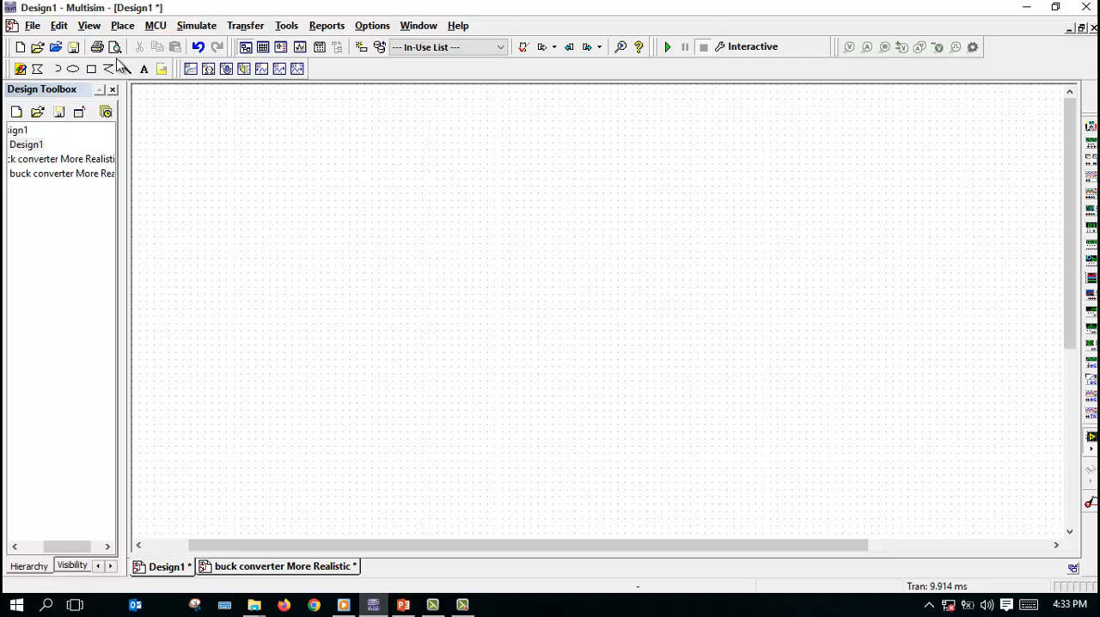
right_click(355, 73)
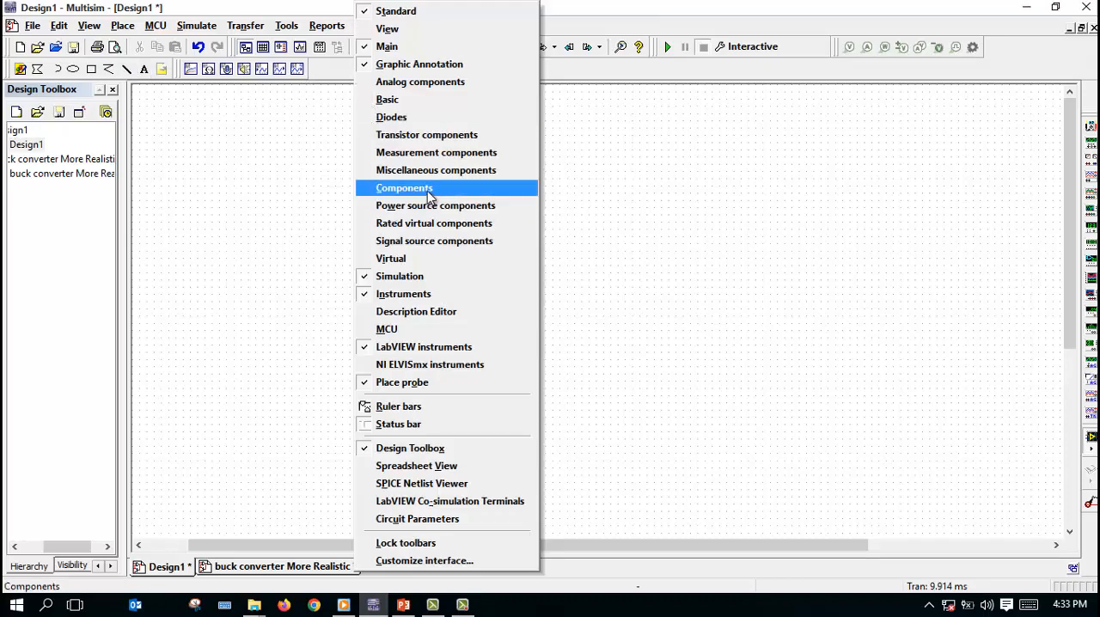
click(428, 192)
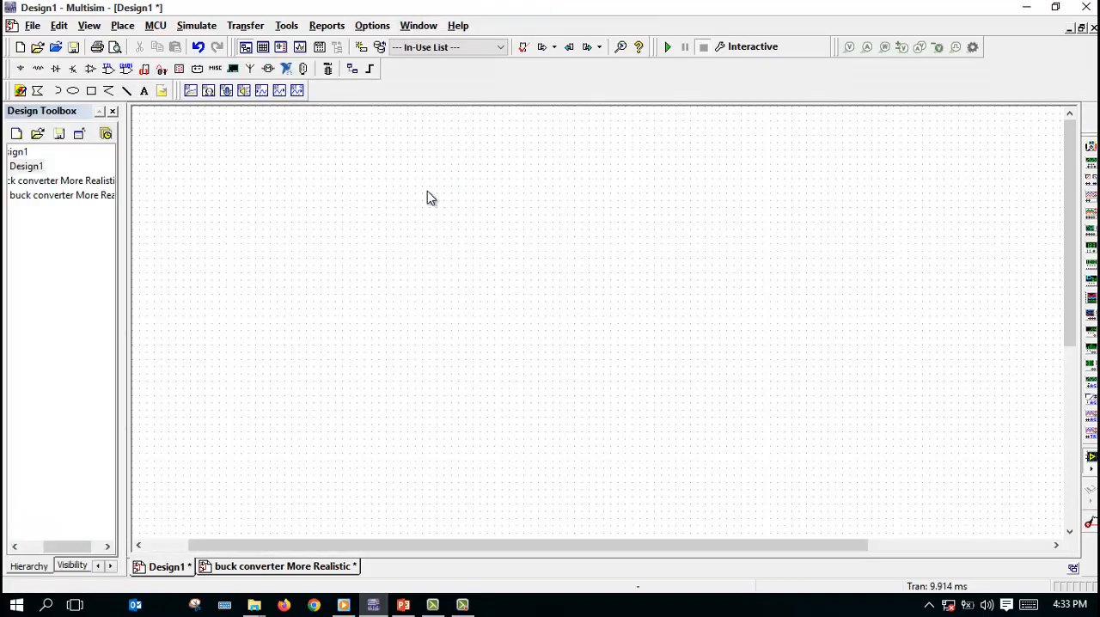
Step: Open the component browser on the Sources group and preview sources such as ABM_VOLTAGE, AC_CURRENT, AM_VOLTAGE and CLOCK_VOLTAGE
click(21, 69)
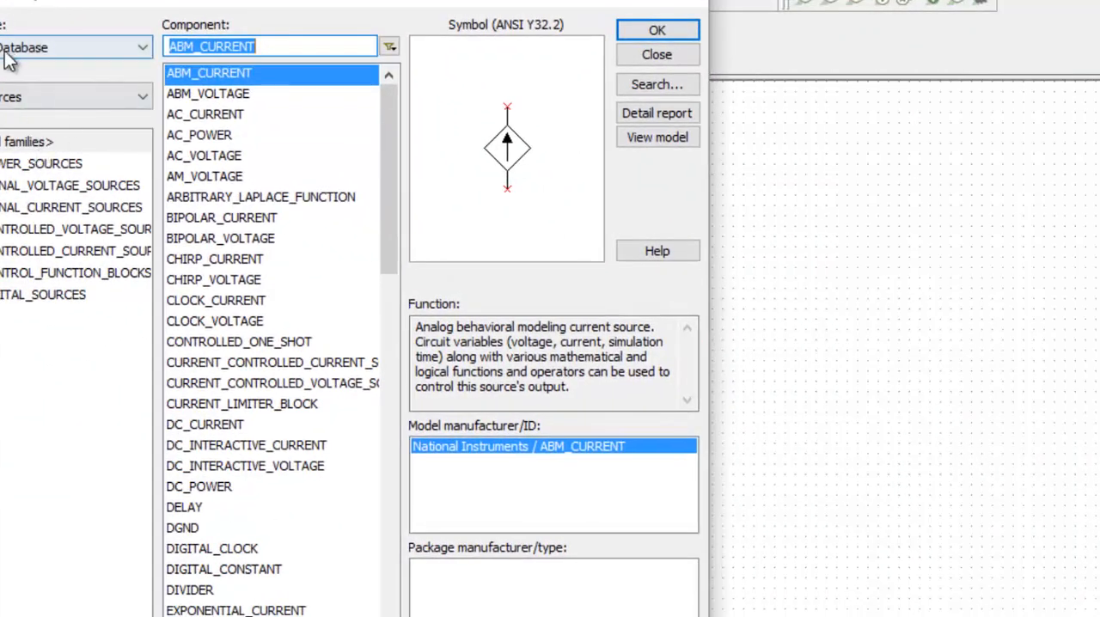
click(24, 100)
click(24, 101)
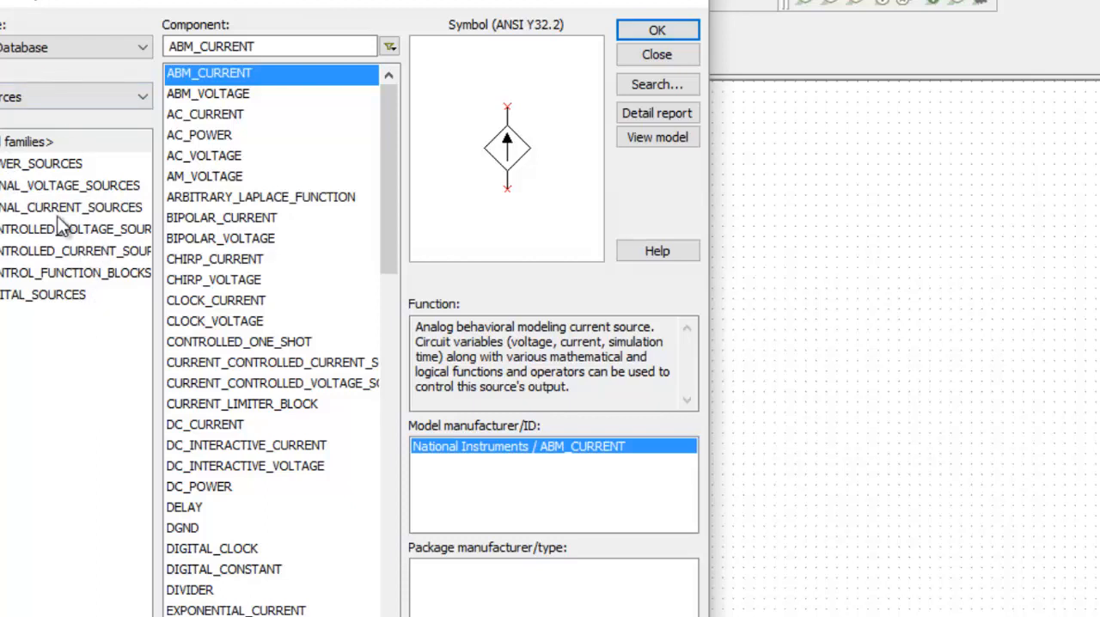
click(245, 93)
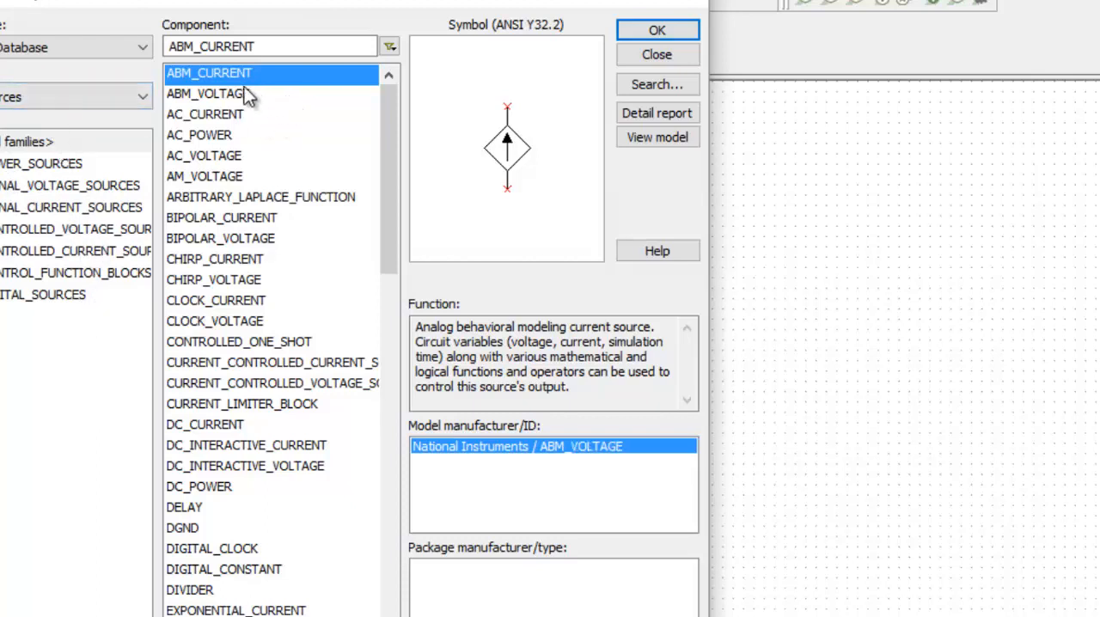
click(233, 117)
click(227, 177)
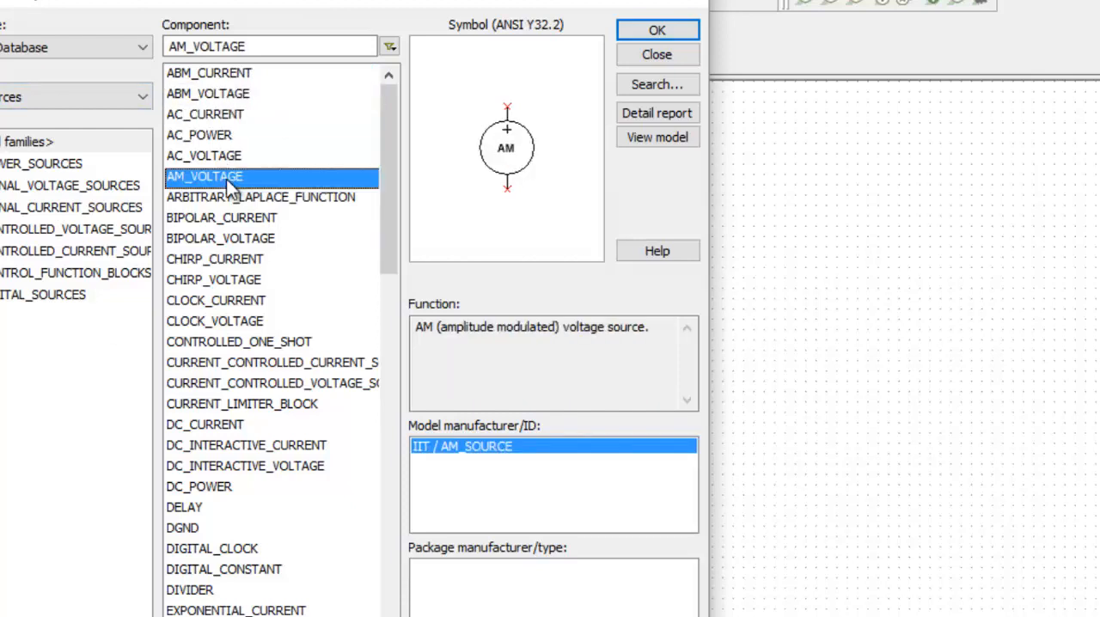
key(Down)
key(Down)
key(Down)
key(Down)
key(Down)
key(Down)
key(Down)
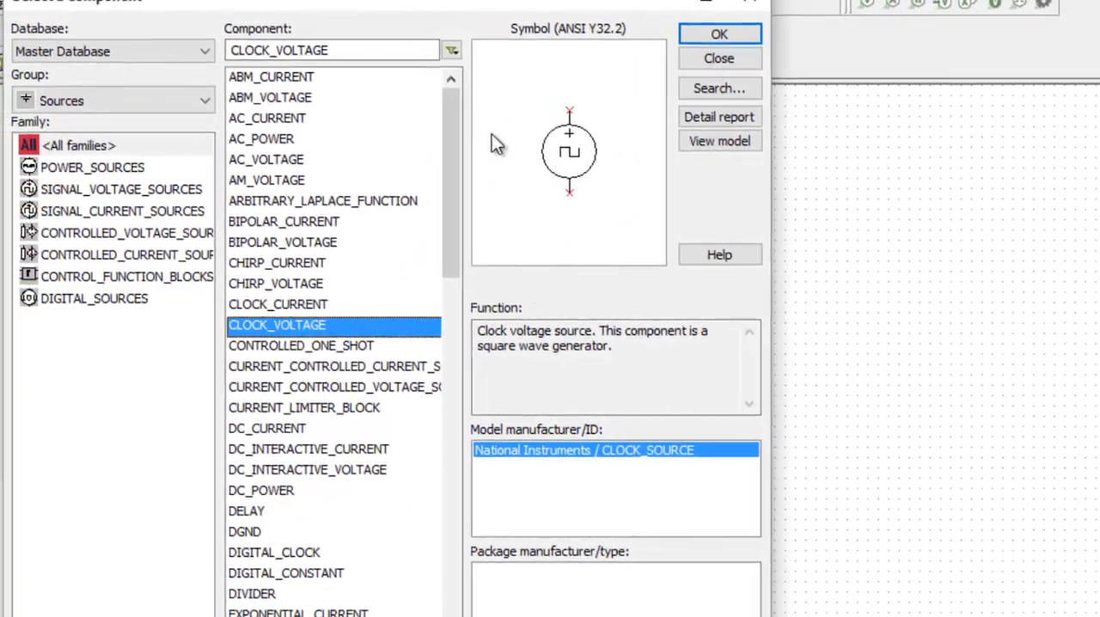
Step: Switch to the Basic component group and view its BASIC_VIRTUAL and RATED_VIRTUAL families
click(85, 100)
click(73, 171)
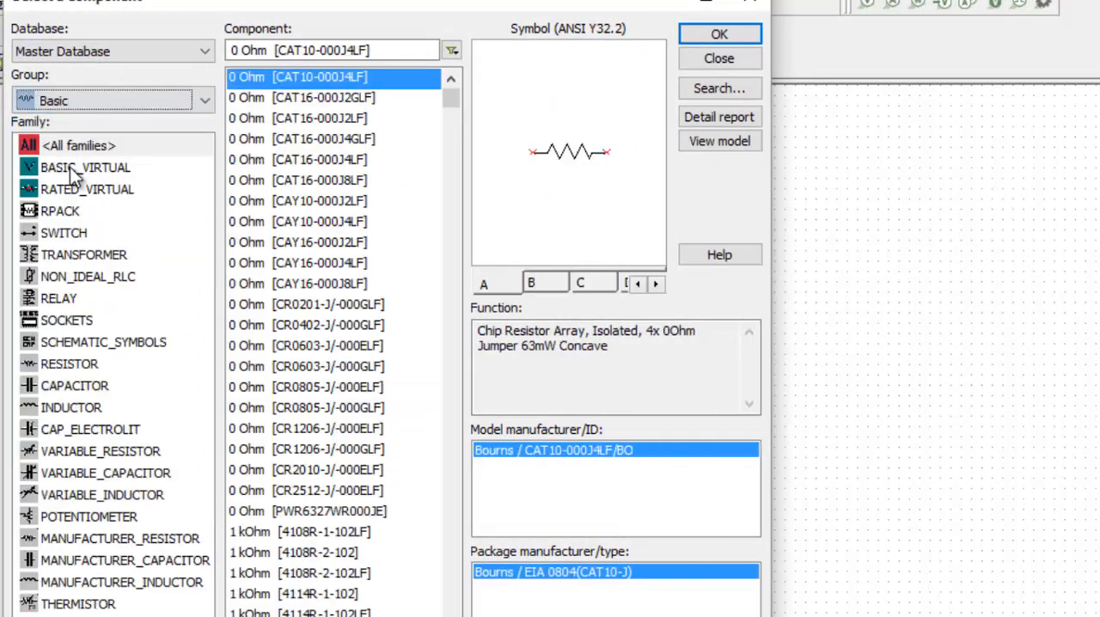
click(77, 178)
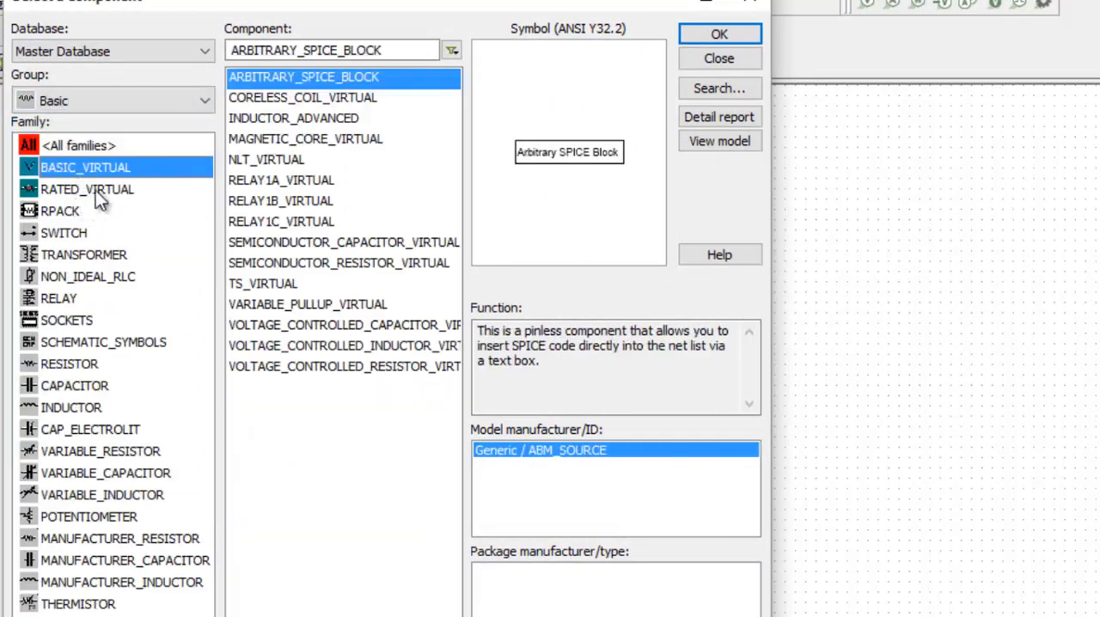
click(98, 194)
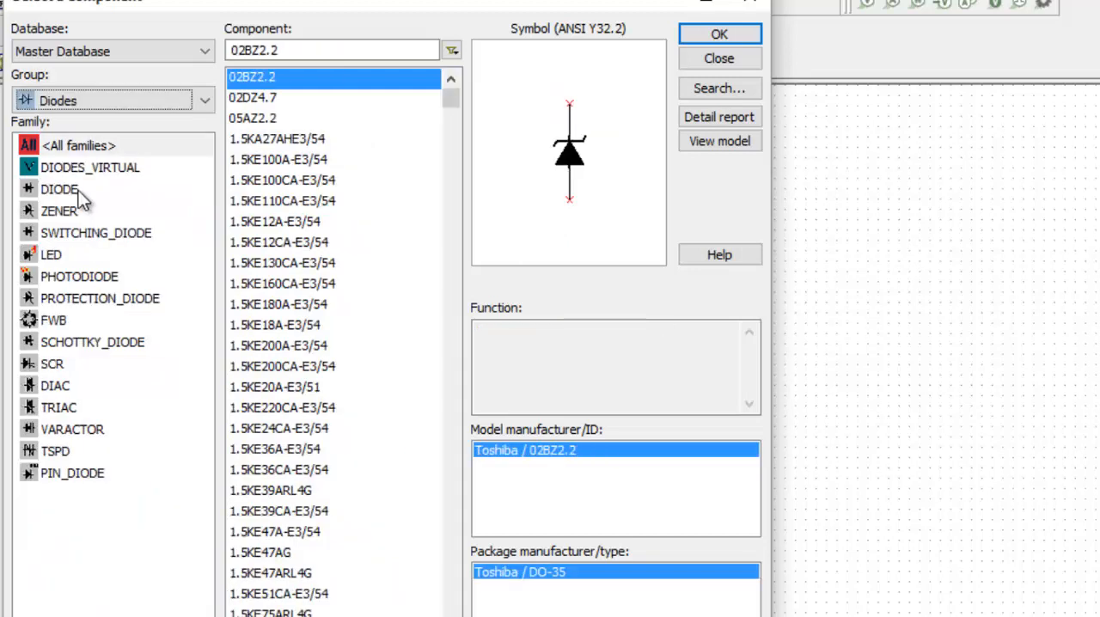
Step: View the TRANSISTORS_VIRTUAL family in the Transistors group and display the Analog group
click(97, 100)
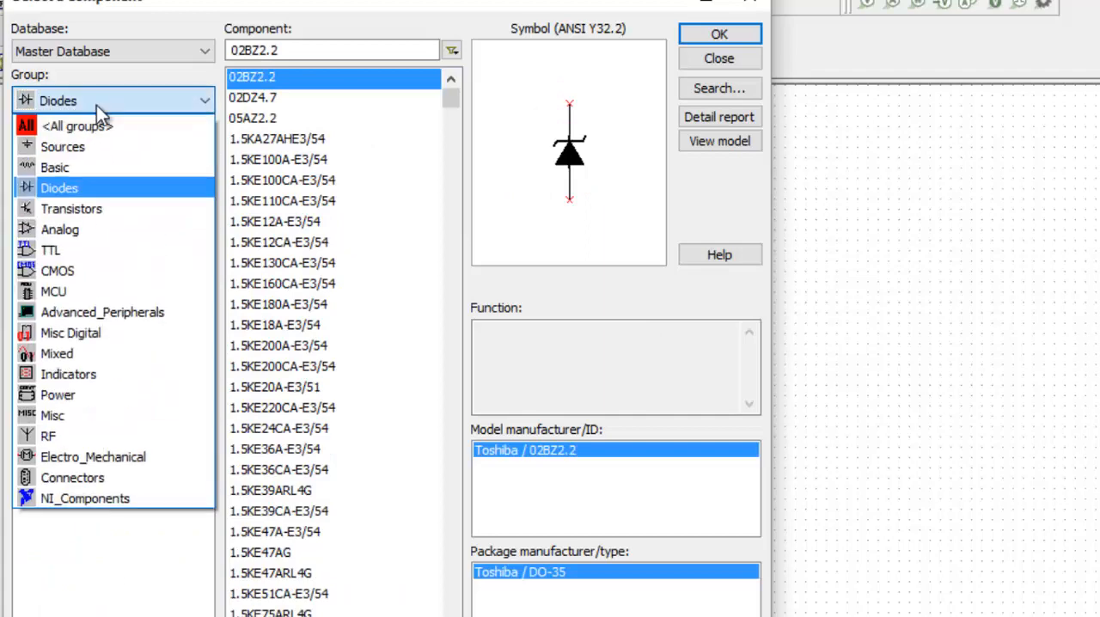
click(102, 210)
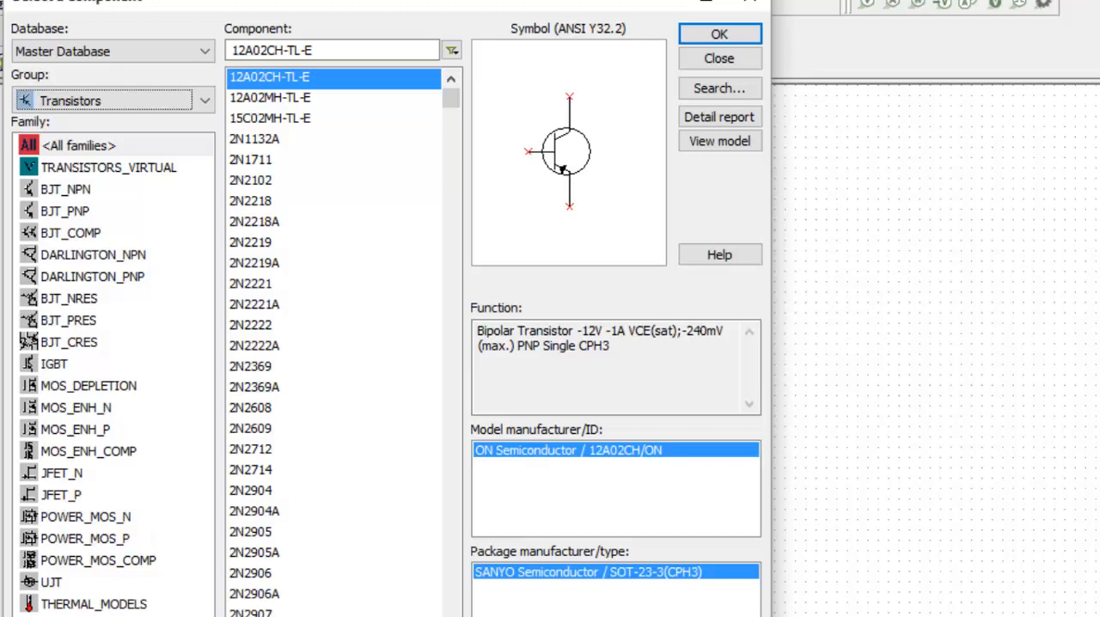
click(114, 175)
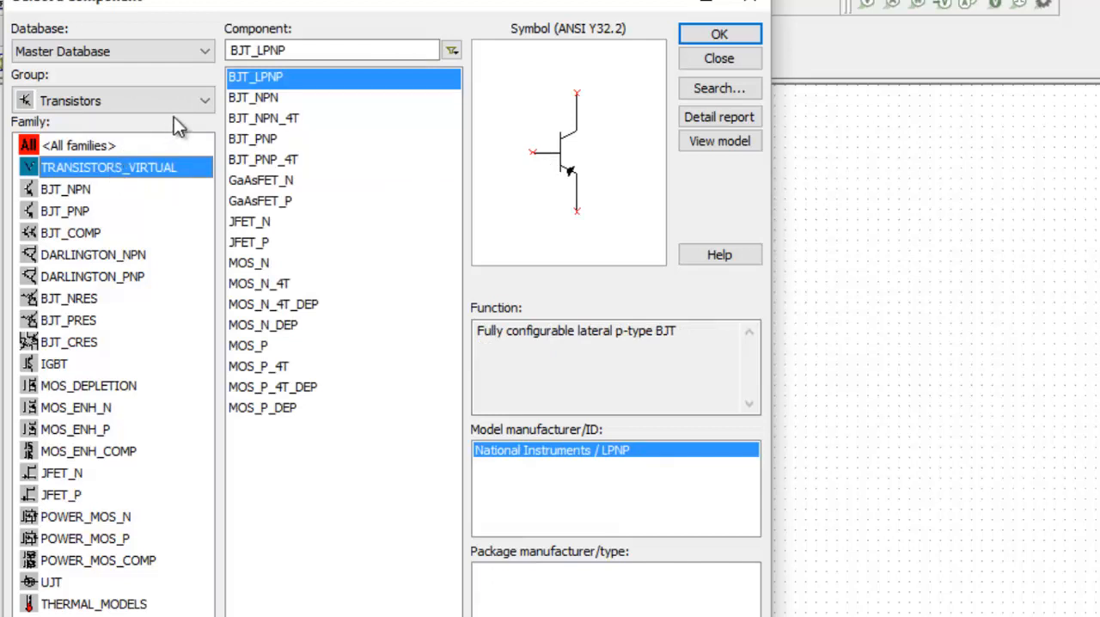
click(146, 103)
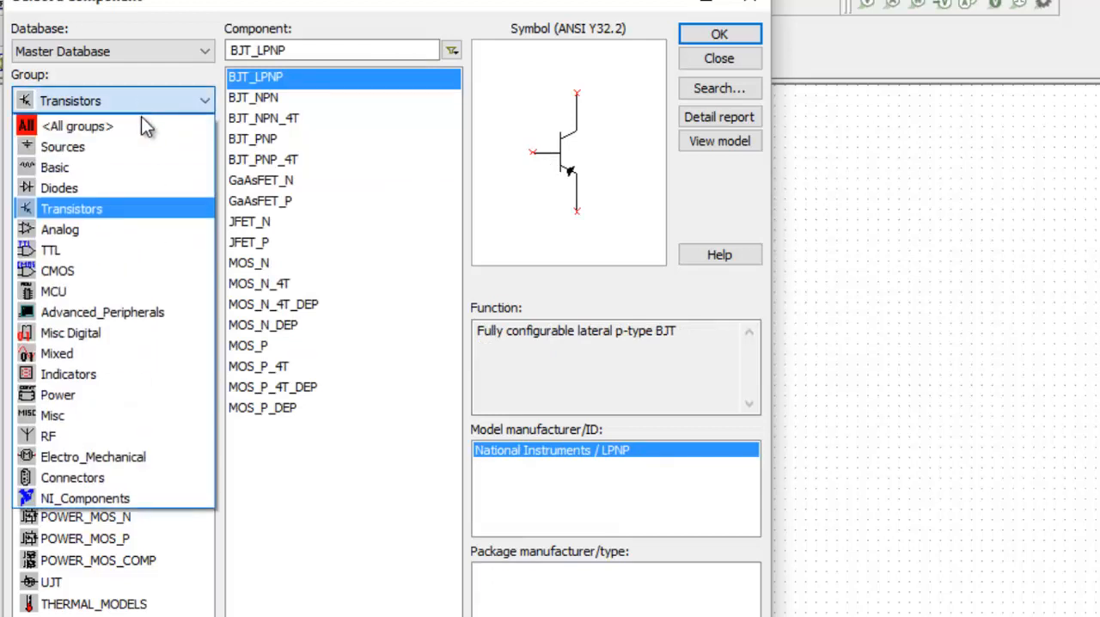
click(118, 229)
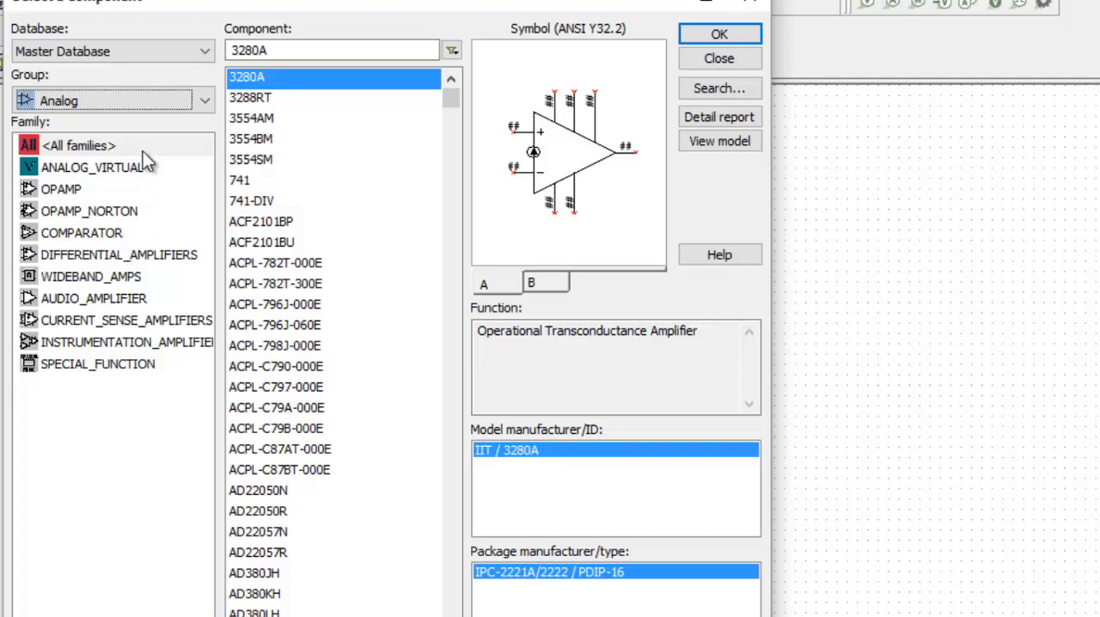
Step: View the PIC family in the MCU group and the LCDS family in the Advanced_Peripherals group
click(110, 108)
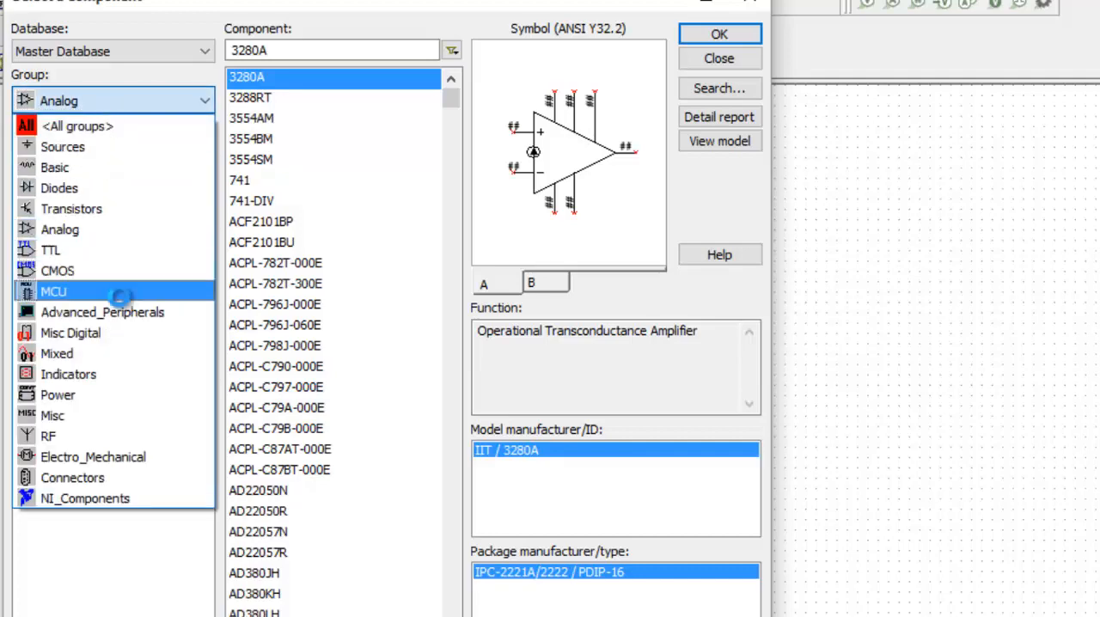
click(120, 292)
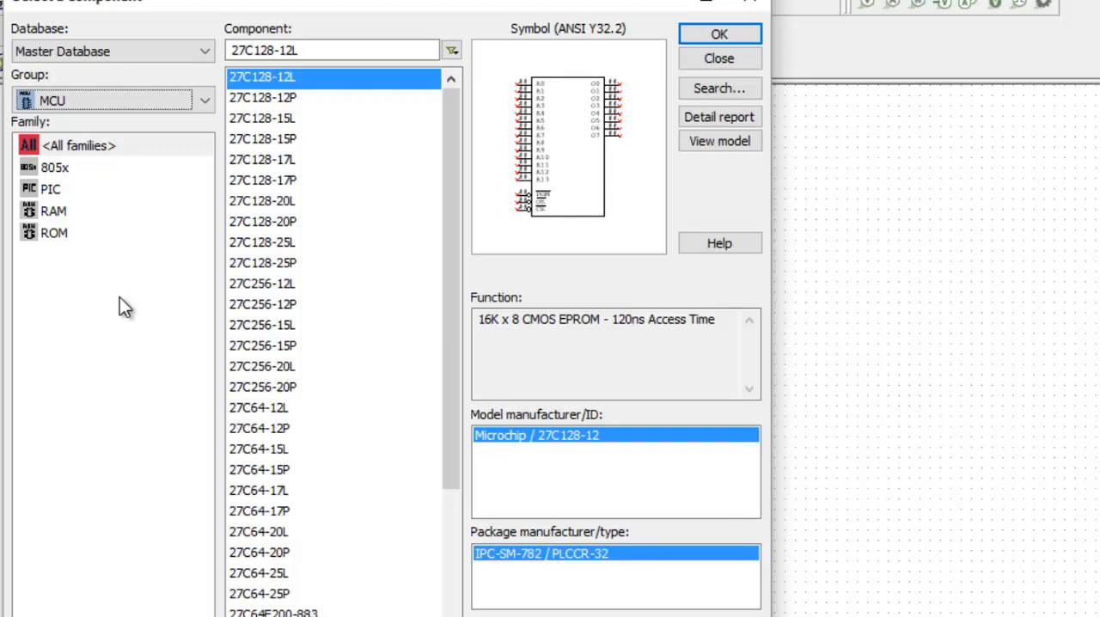
click(57, 189)
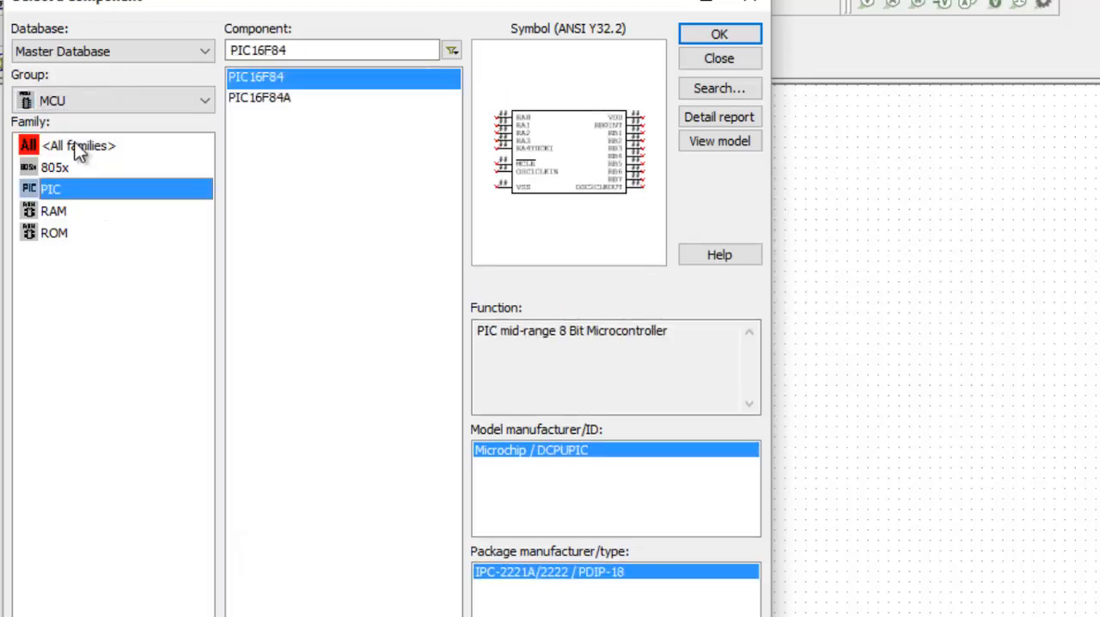
click(129, 102)
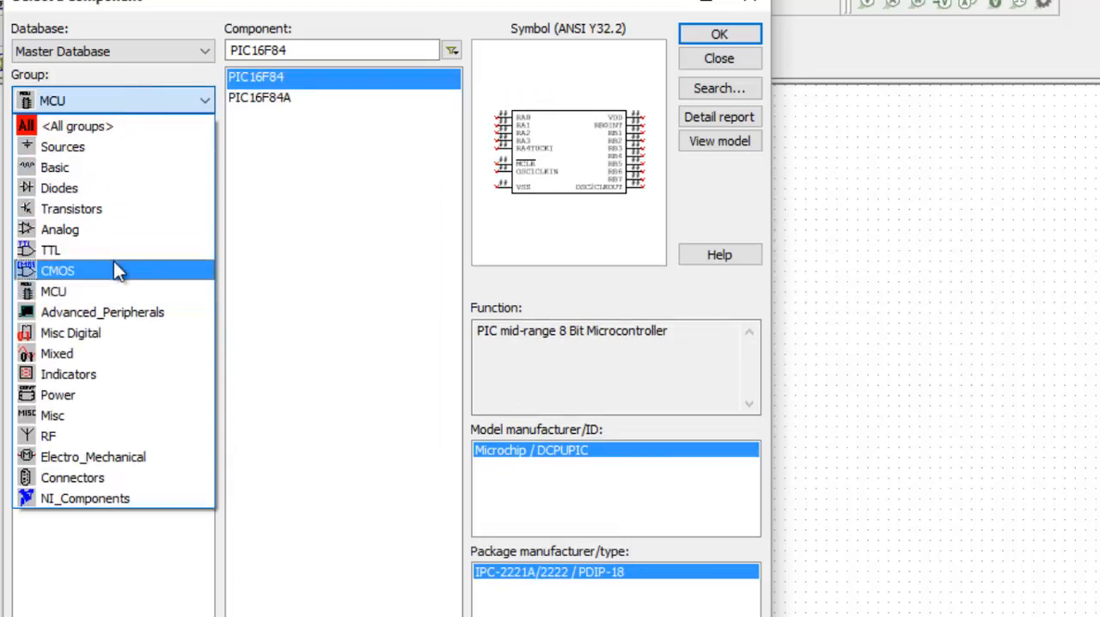
click(118, 312)
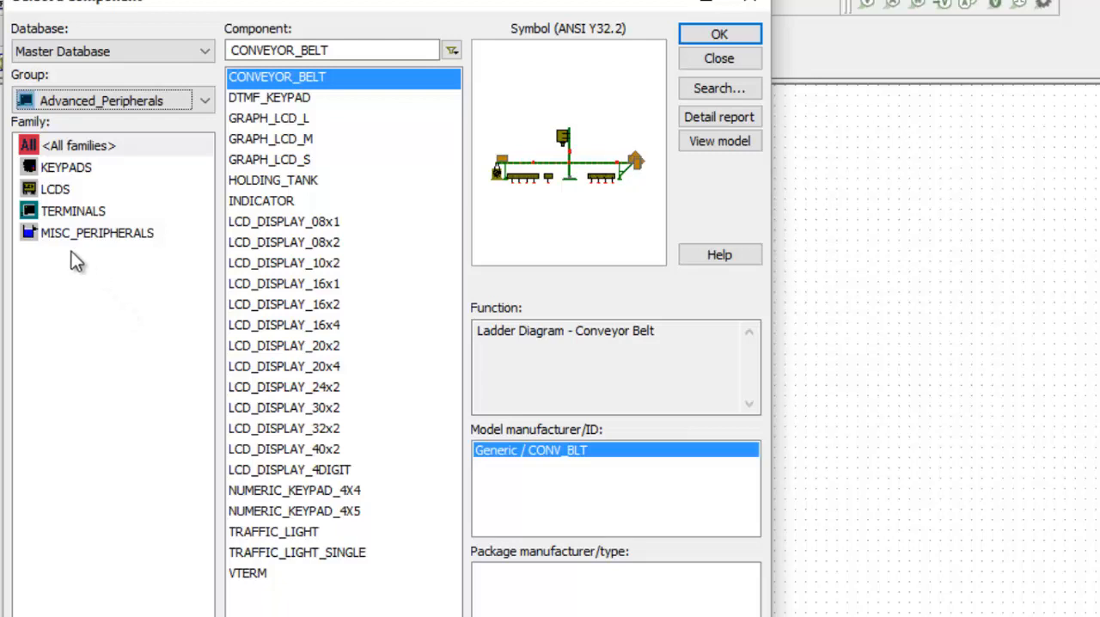
click(55, 190)
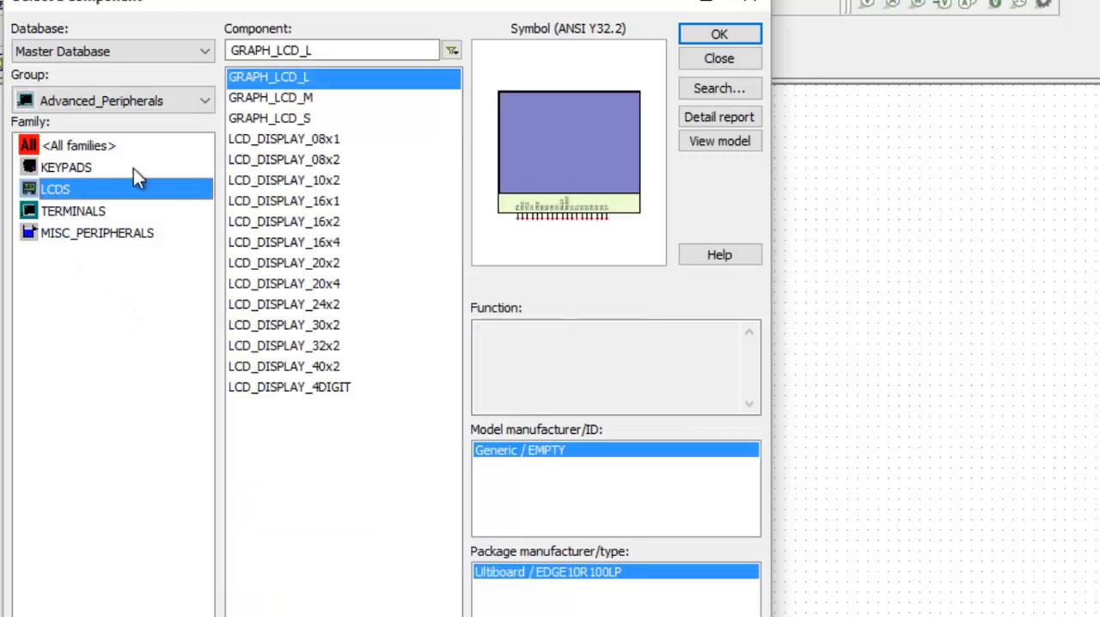
Step: Display the Electro_Mechanical component group and close the component browser without placing a part
click(160, 105)
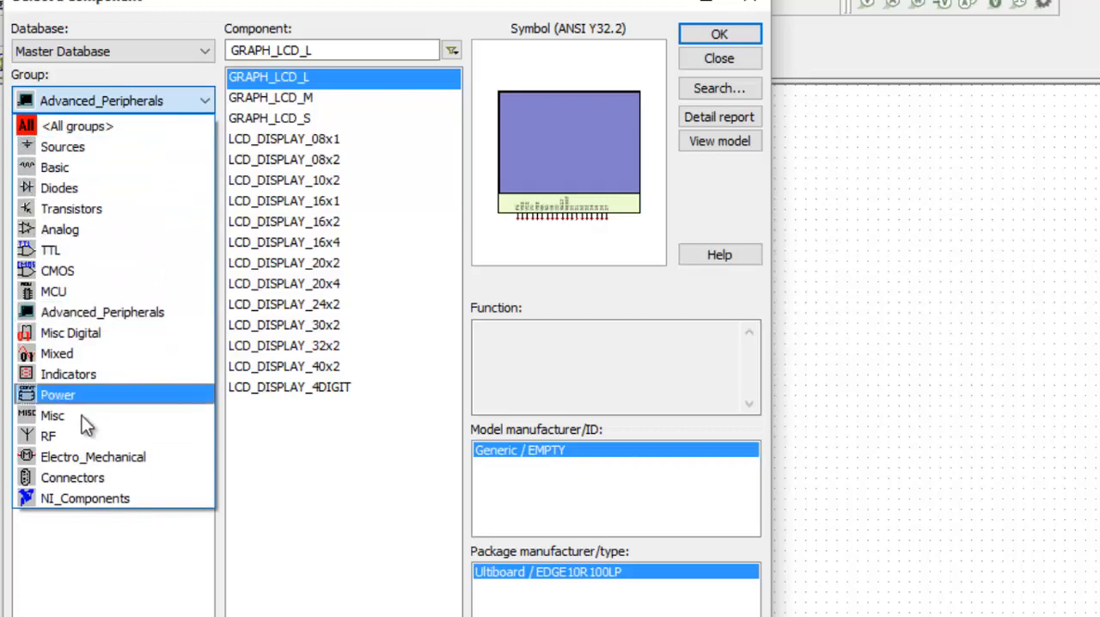
click(96, 450)
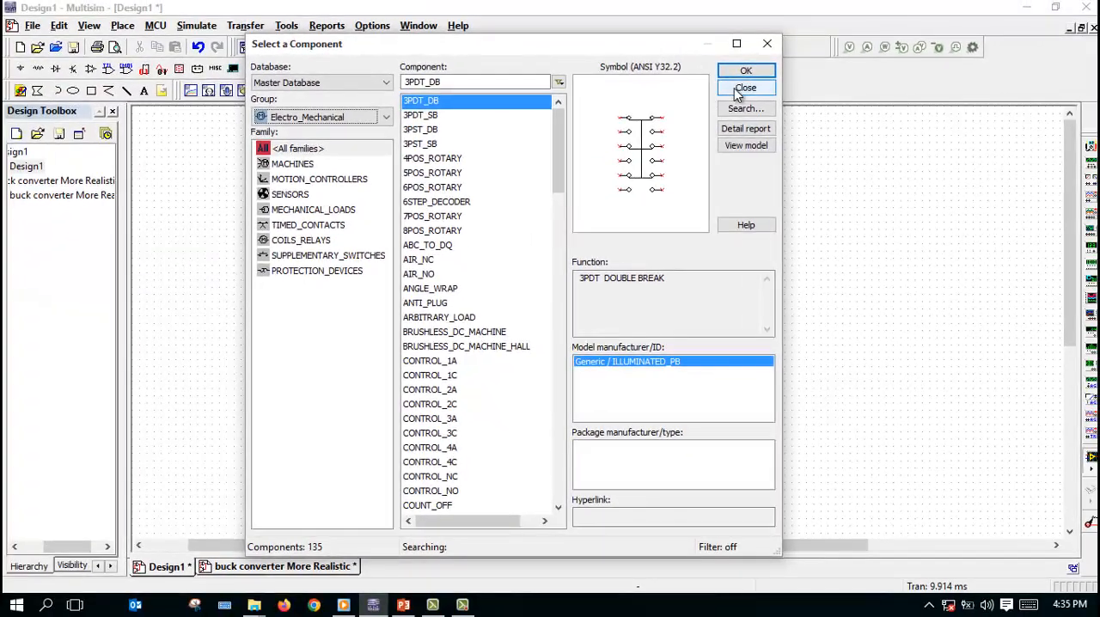
click(738, 90)
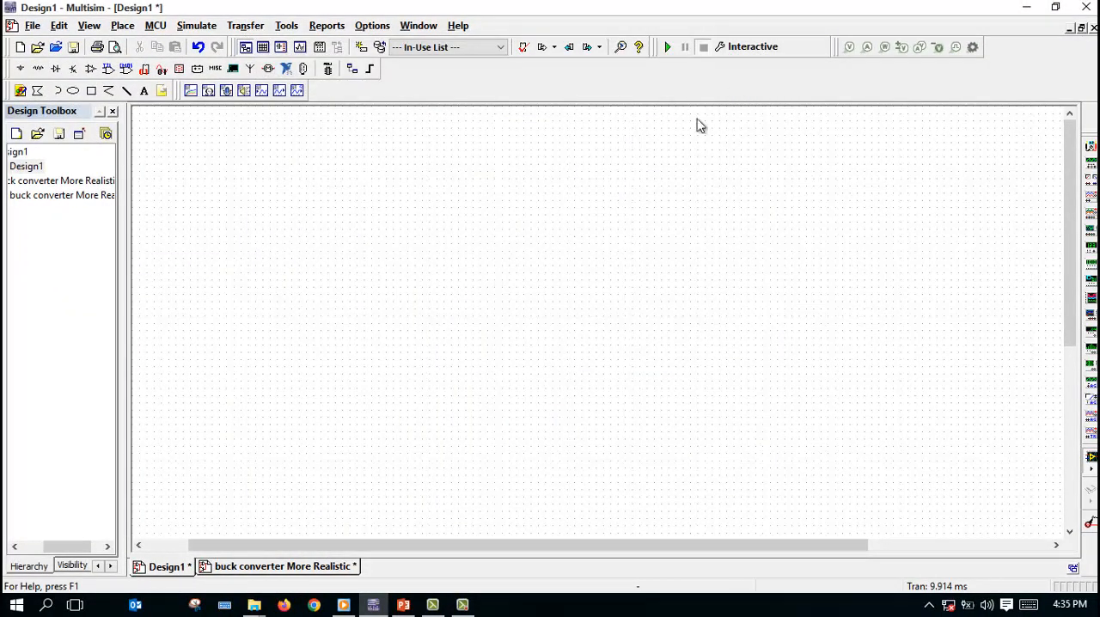
mouse_move(465, 608)
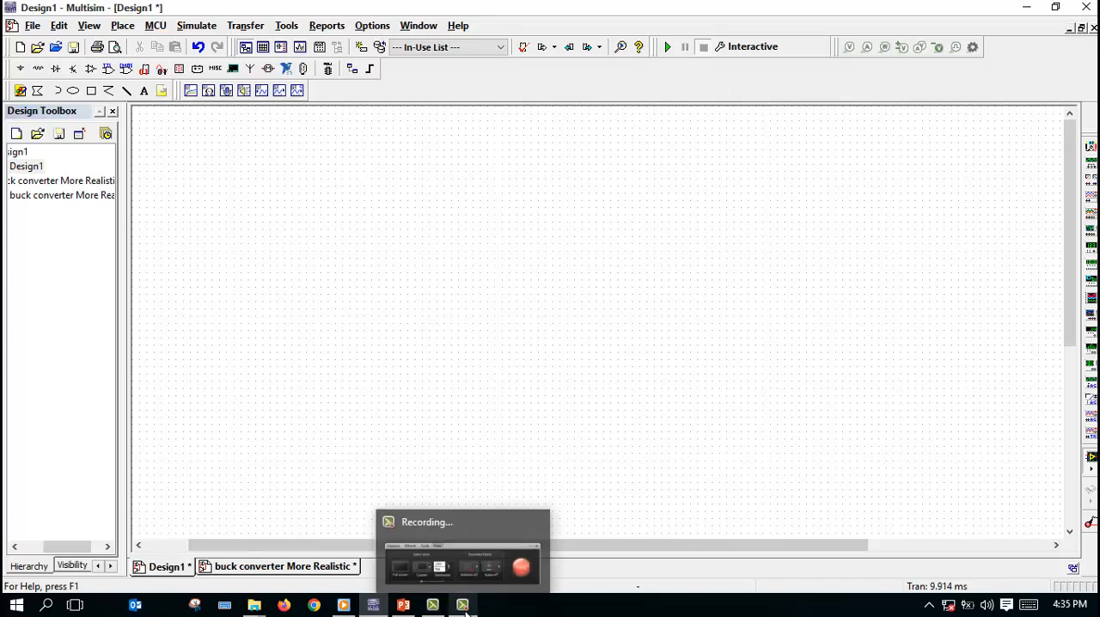